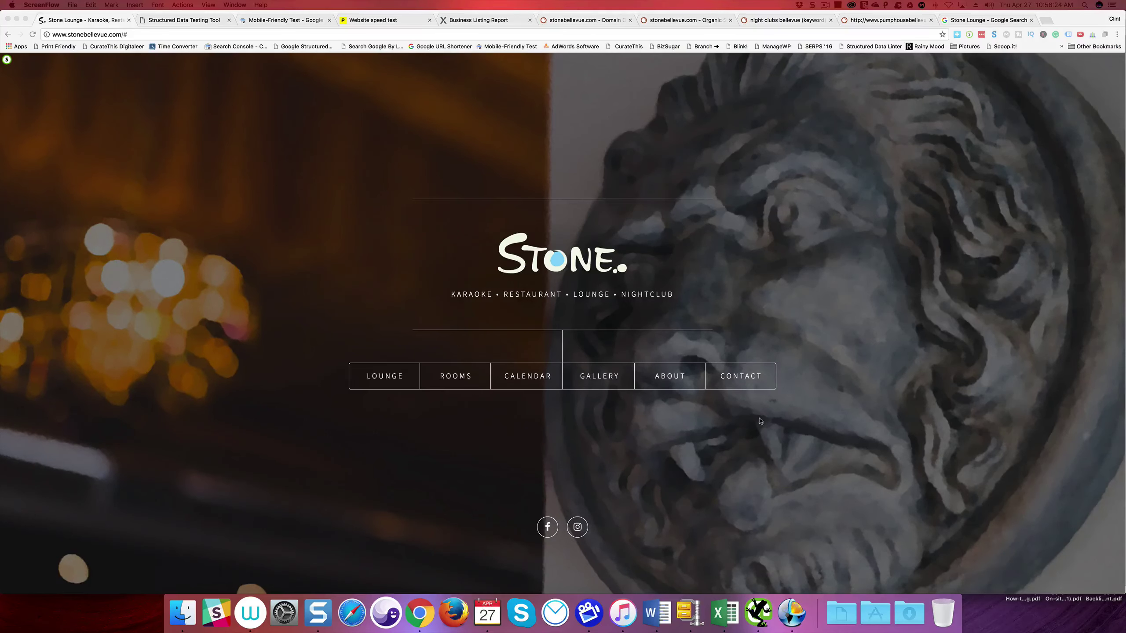
# - Open the Lounge section of the Stone site, examine its photo, event-hosting text and Event Inquiry form, and close it
pyautogui.click(392, 377)
pyautogui.click(392, 377)
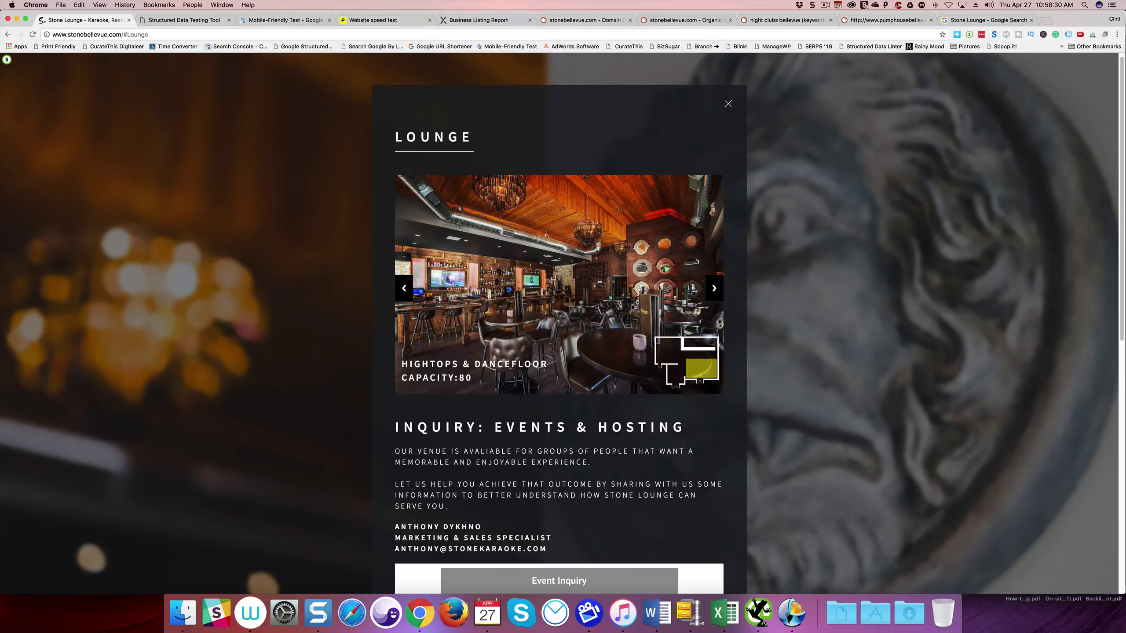
pyautogui.scroll(-6, 587, 327)
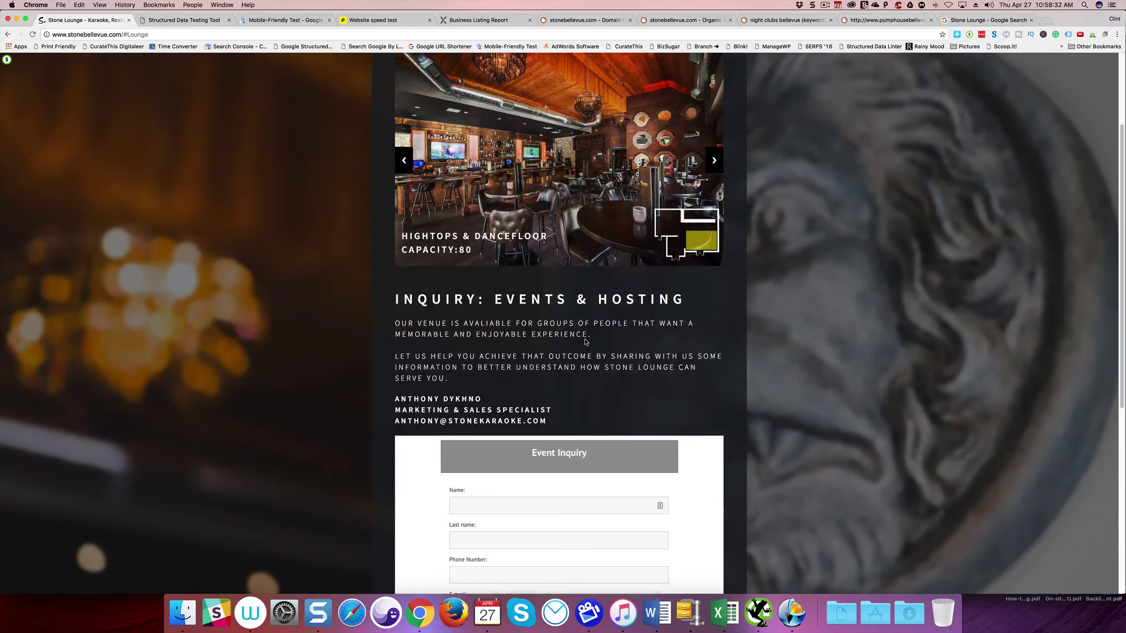
pyautogui.click(622, 395)
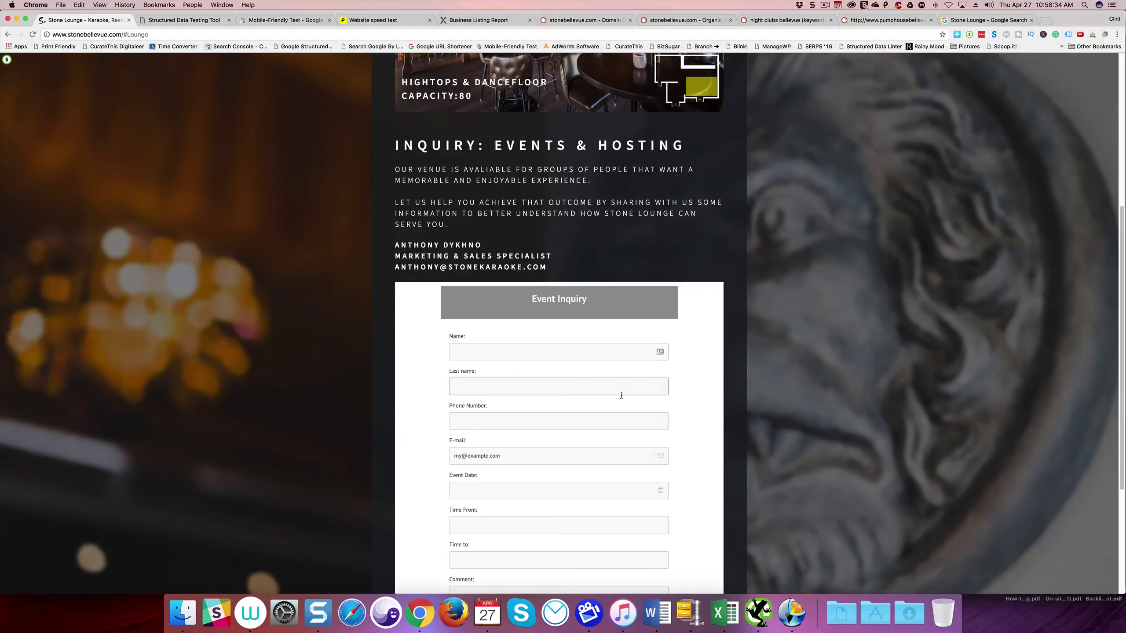
pyautogui.scroll(-4, 621, 395)
pyautogui.scroll(10, 622, 395)
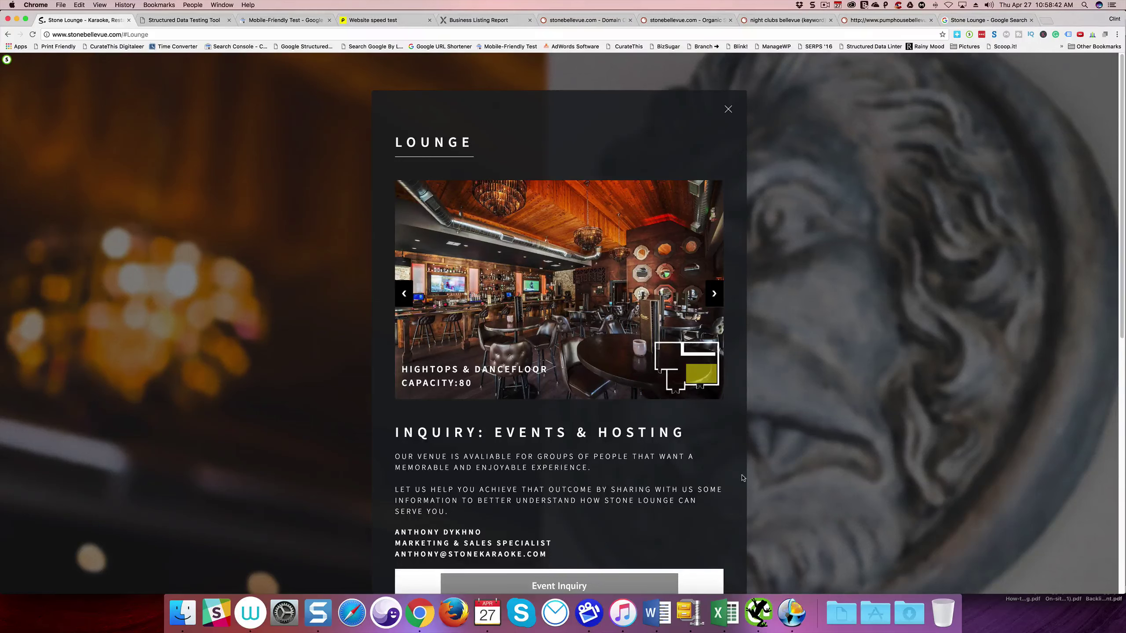
pyautogui.click(729, 109)
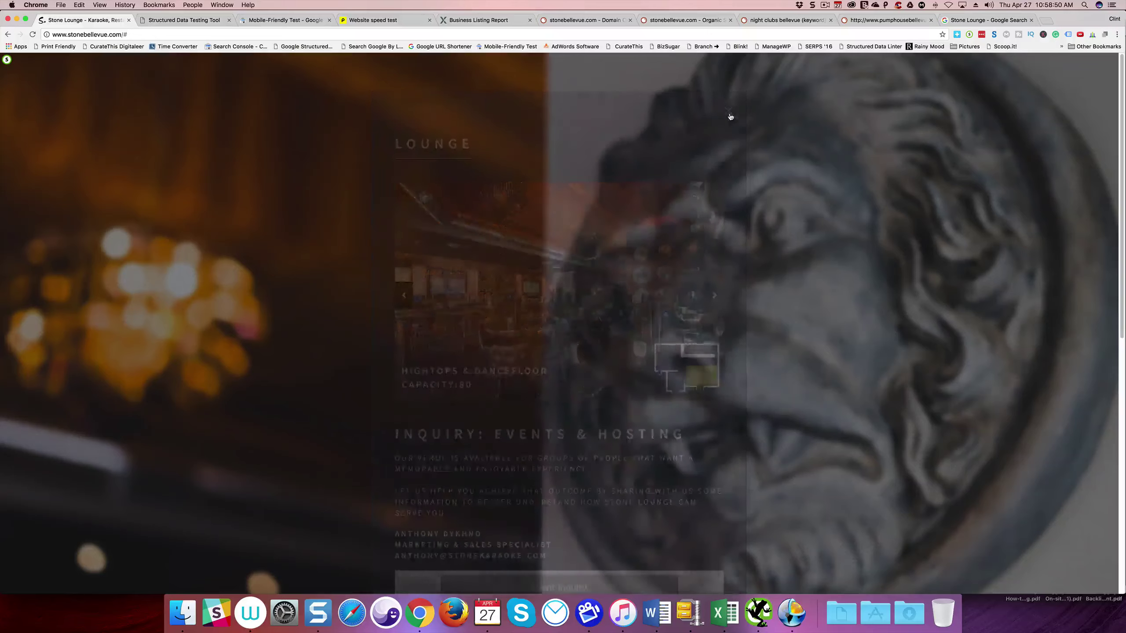
# - Open the Rooms section and examine the capacity, hourly rates and equipment listed for the small, medium and large rooms
pyautogui.click(437, 380)
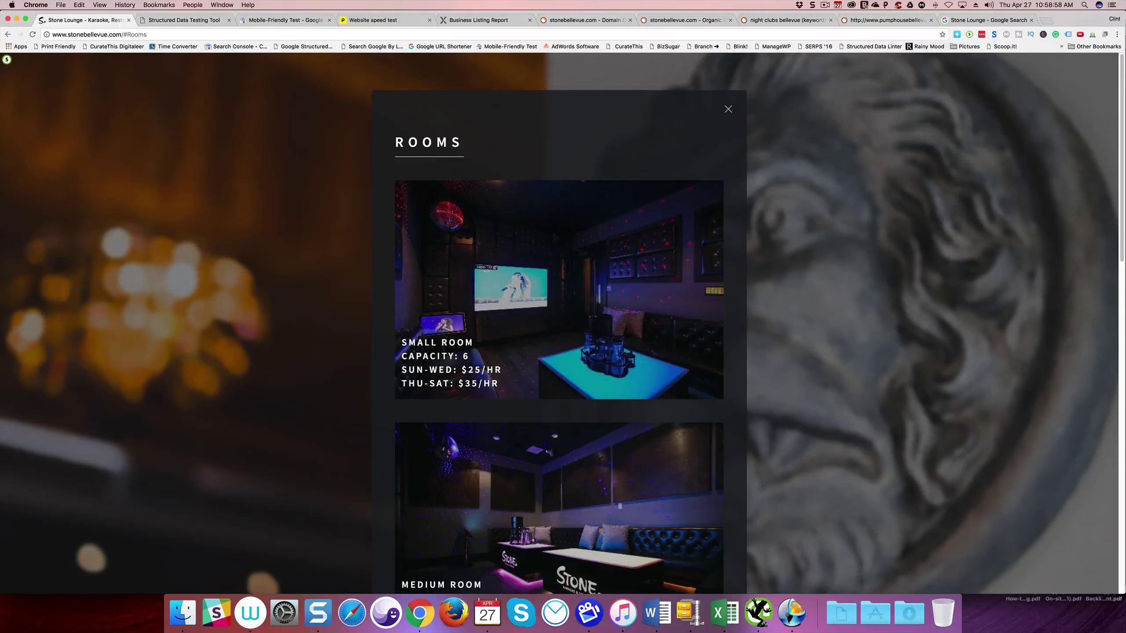
pyautogui.scroll(-1, 559, 341)
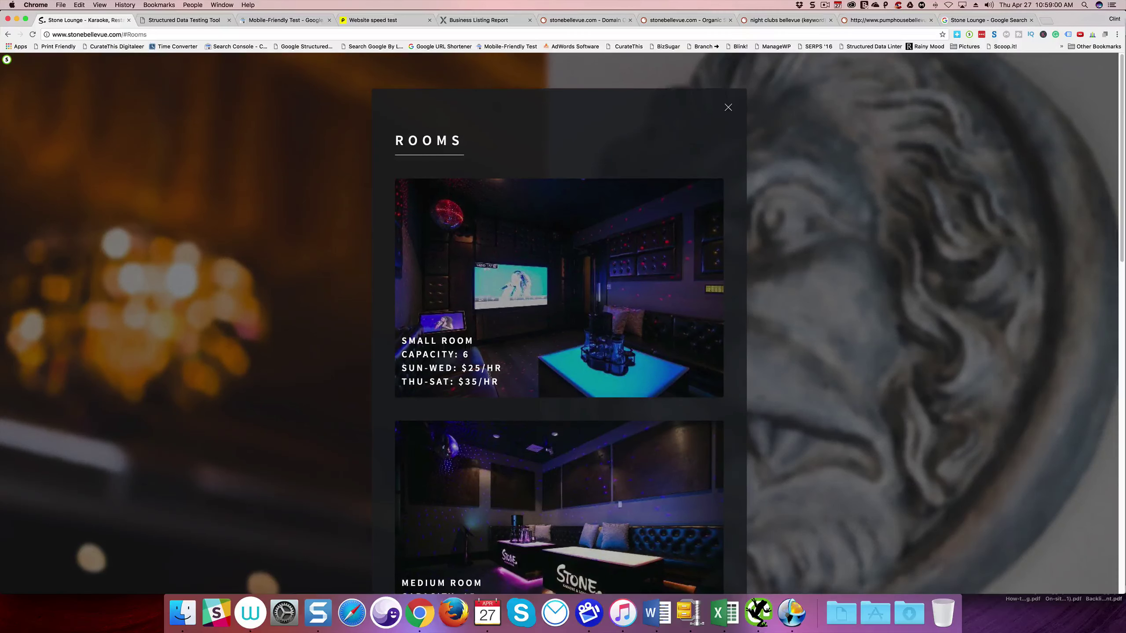
pyautogui.scroll(-2, 490, 375)
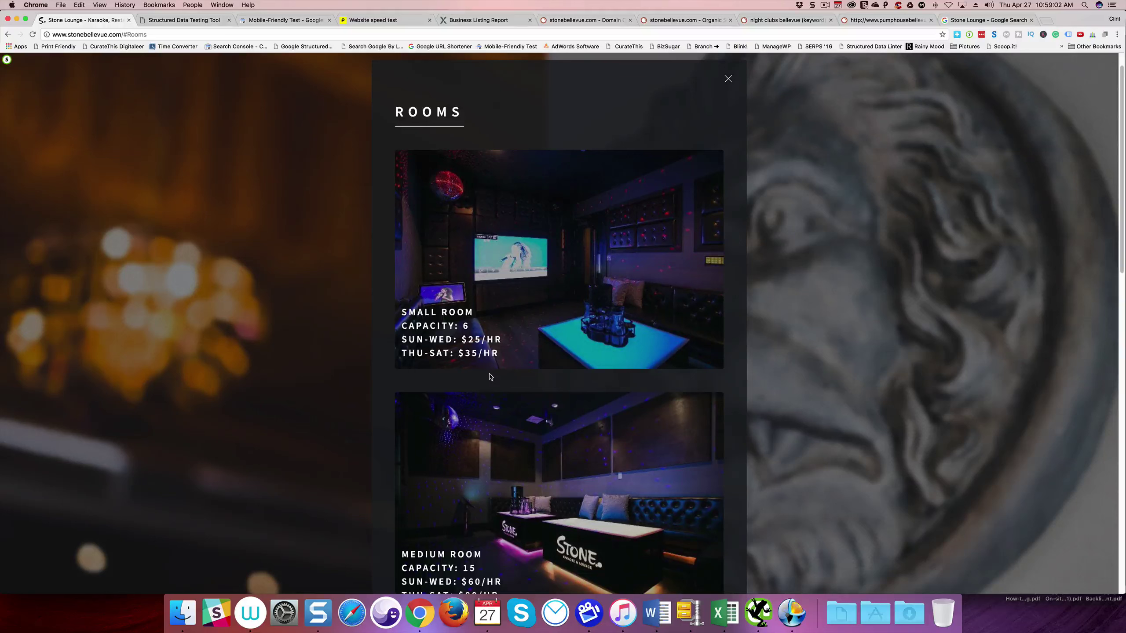
pyautogui.scroll(-2, 490, 375)
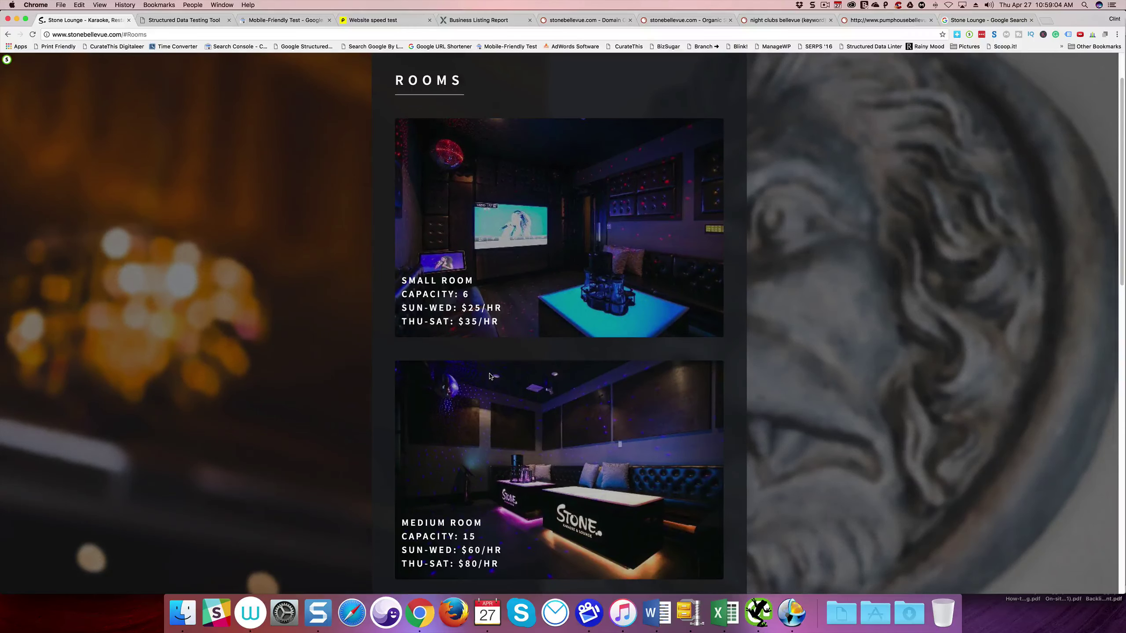
pyautogui.scroll(-5, 490, 376)
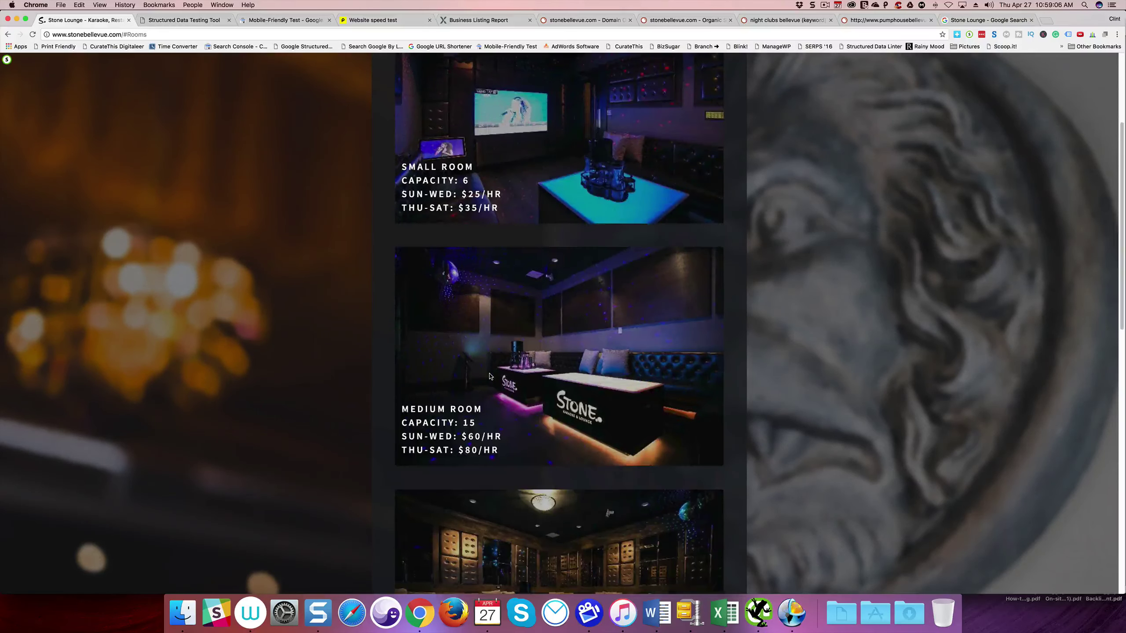
pyautogui.scroll(-9, 490, 376)
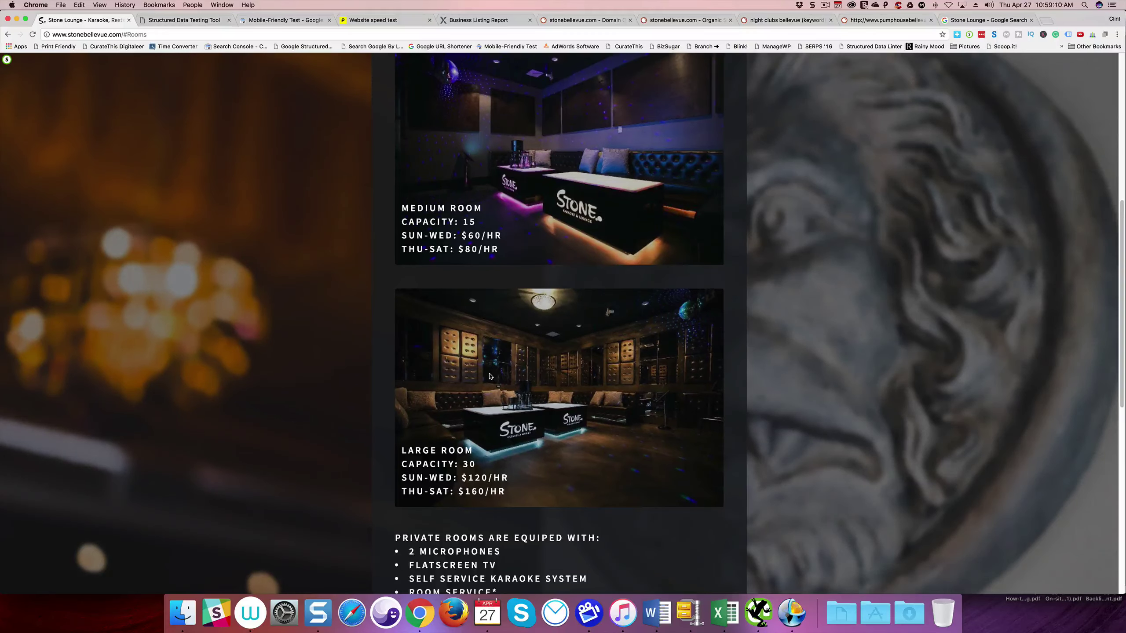
pyautogui.scroll(-6, 559, 391)
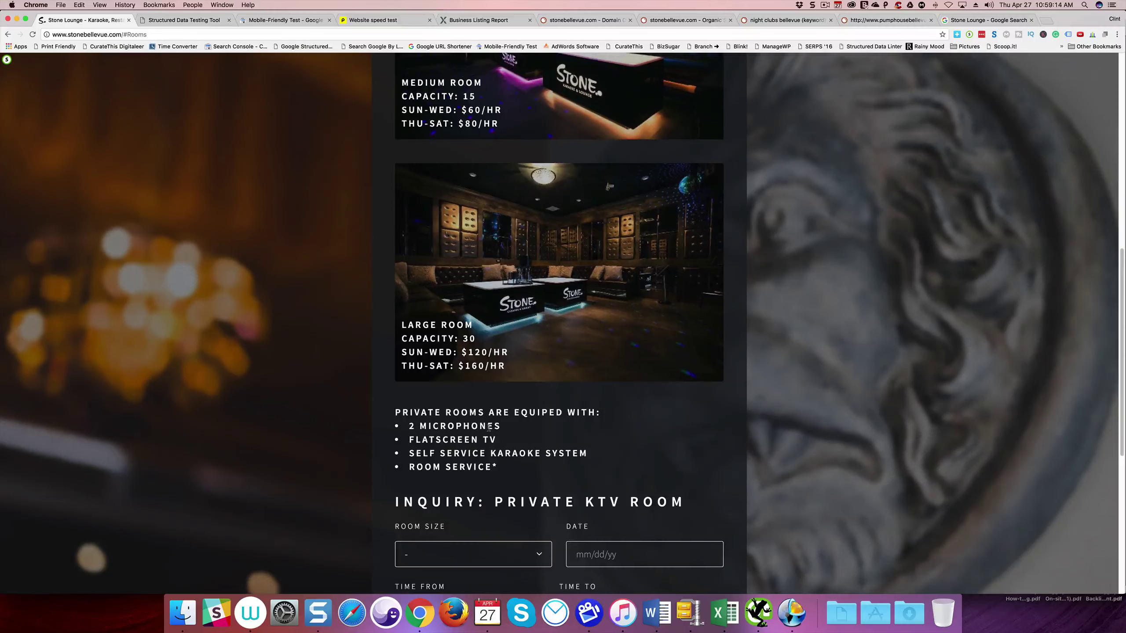
pyautogui.scroll(20, 536, 421)
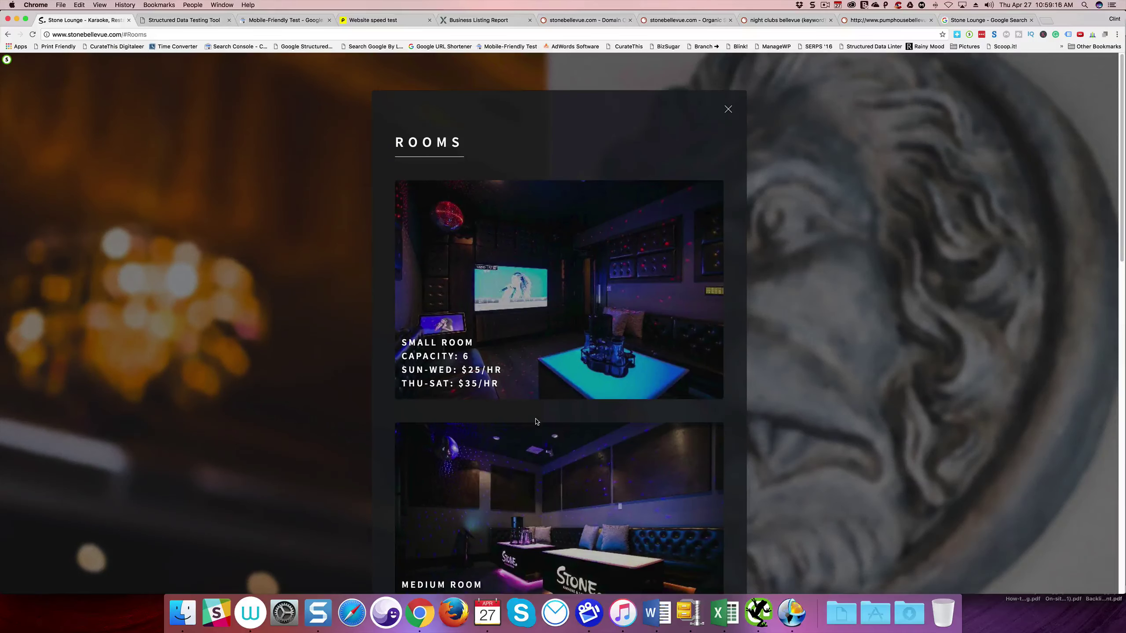
# - Examine the Private KTV Room inquiry form below the room listings and return to the start of the Rooms section
pyautogui.scroll(-6, 536, 422)
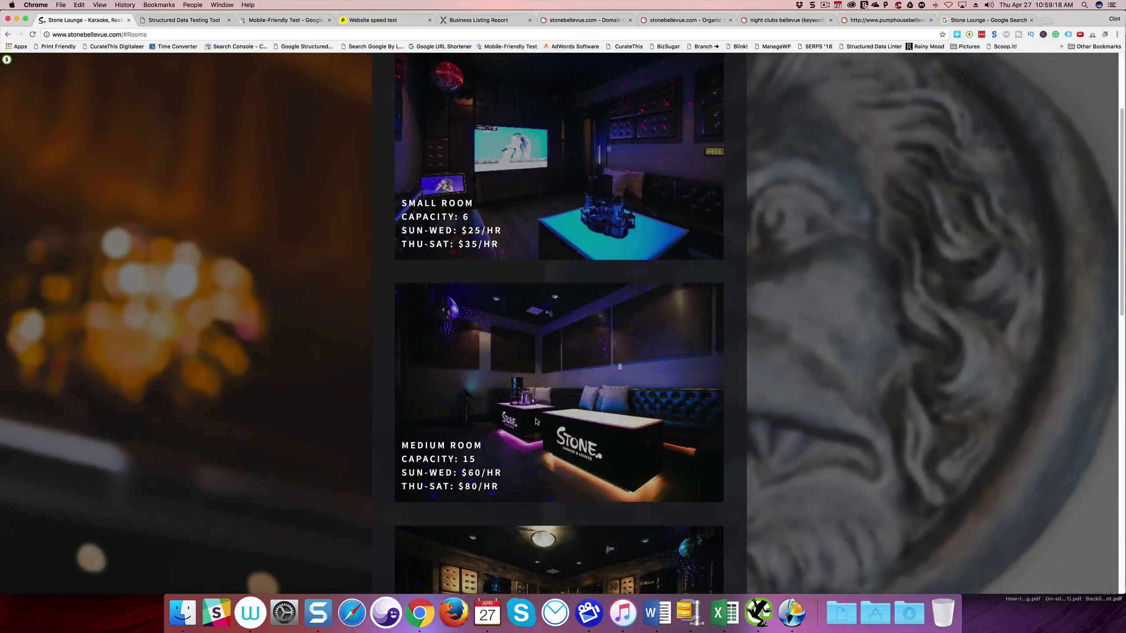
pyautogui.scroll(-16, 536, 422)
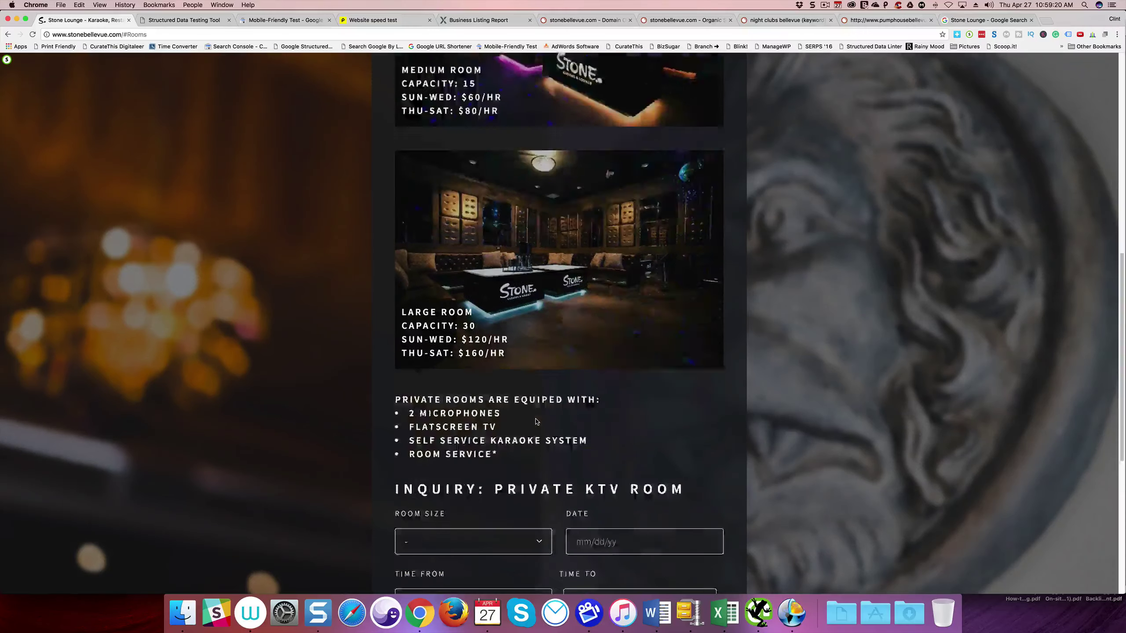
pyautogui.scroll(-13, 536, 422)
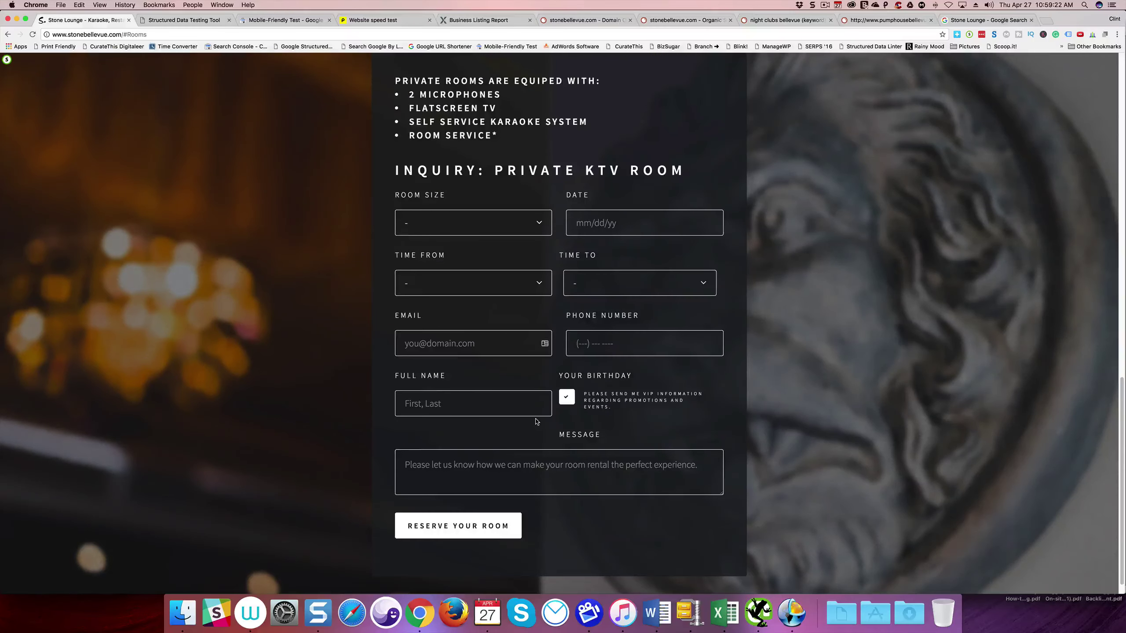
pyautogui.scroll(20, 536, 421)
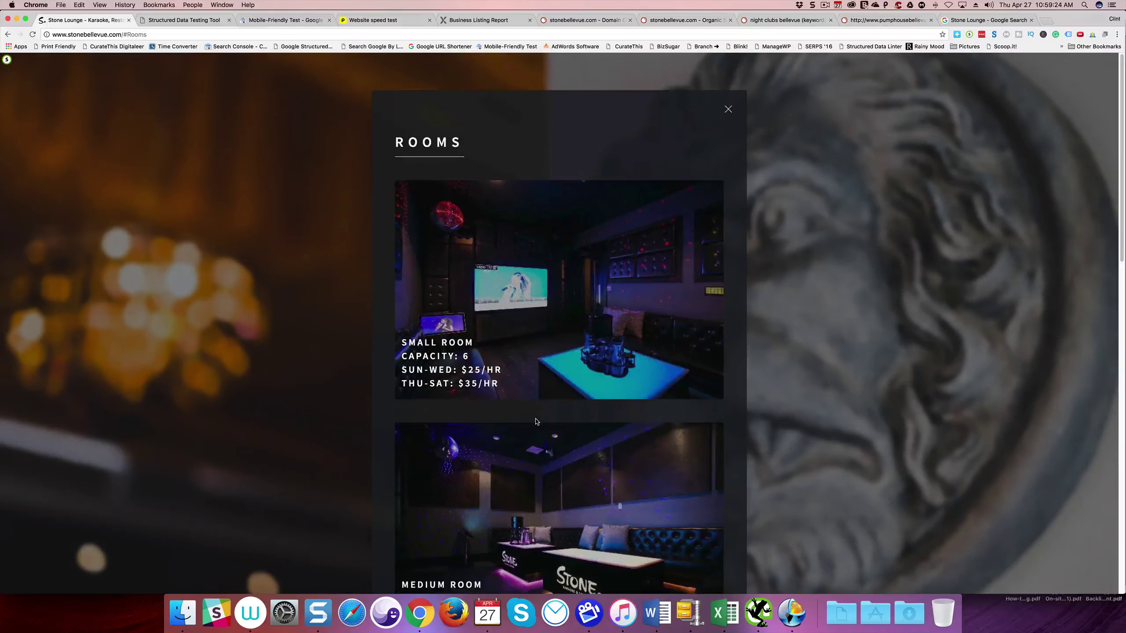
# - Review the medium and large room listings once more and close the Rooms section
pyautogui.scroll(-12, 535, 421)
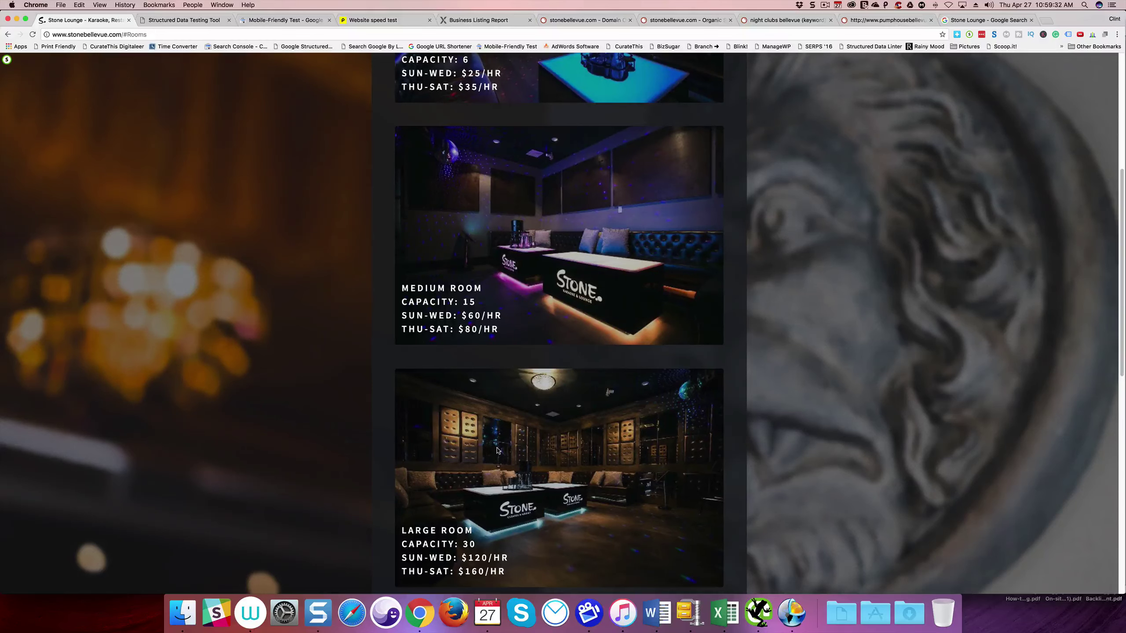
pyautogui.scroll(-2, 497, 450)
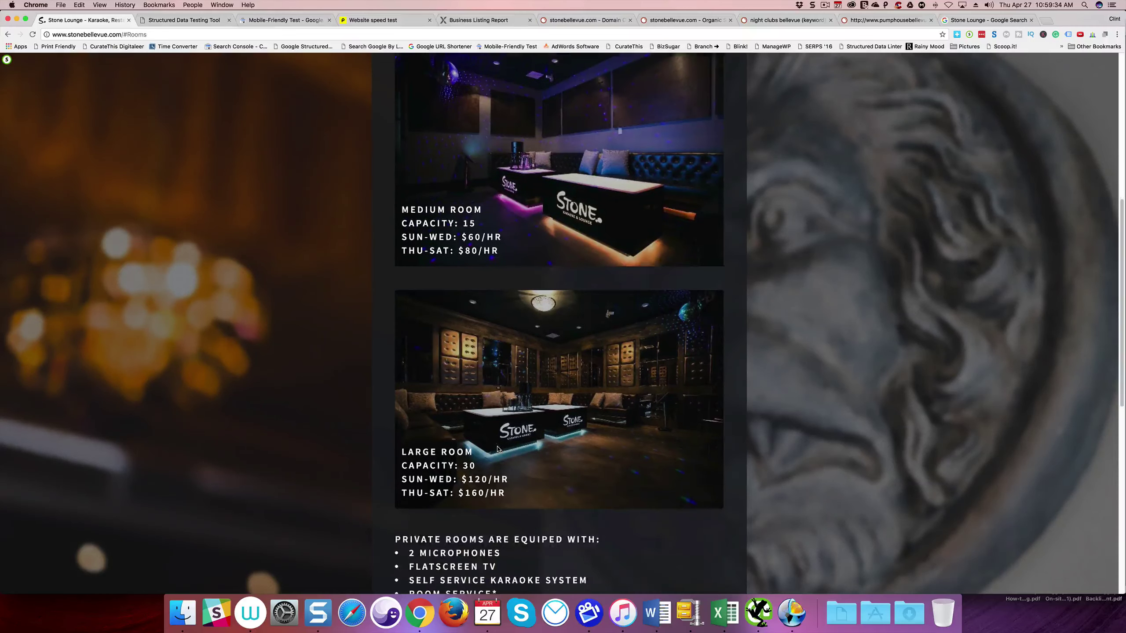
pyautogui.scroll(10, 498, 449)
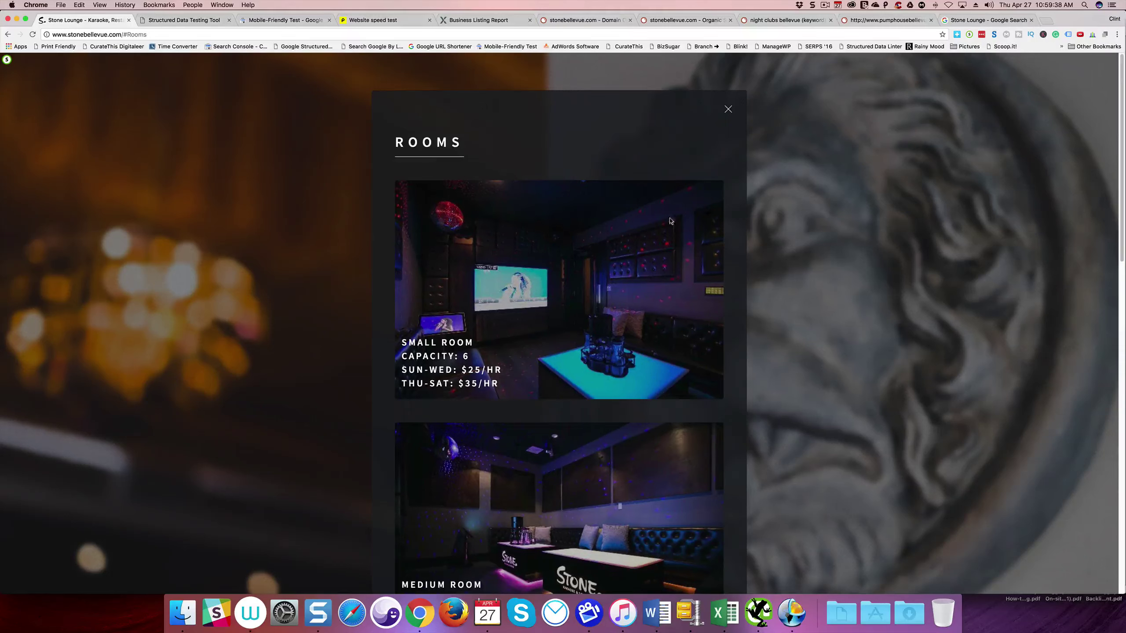
pyautogui.click(728, 110)
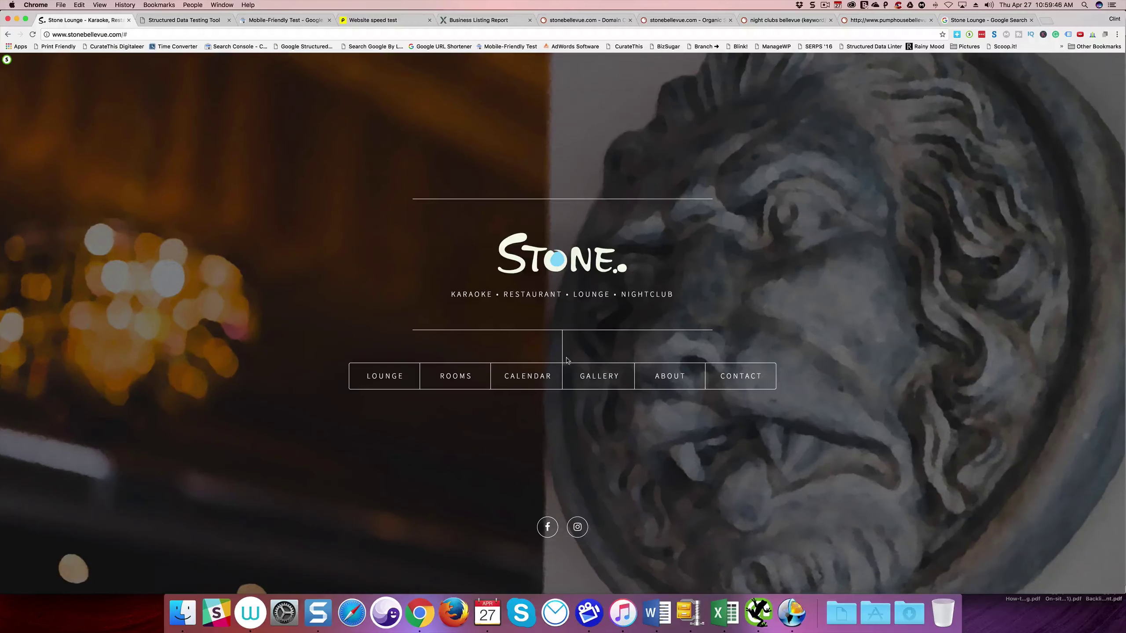
# - Open the Calendar section, check its events content, and close it
pyautogui.click(525, 382)
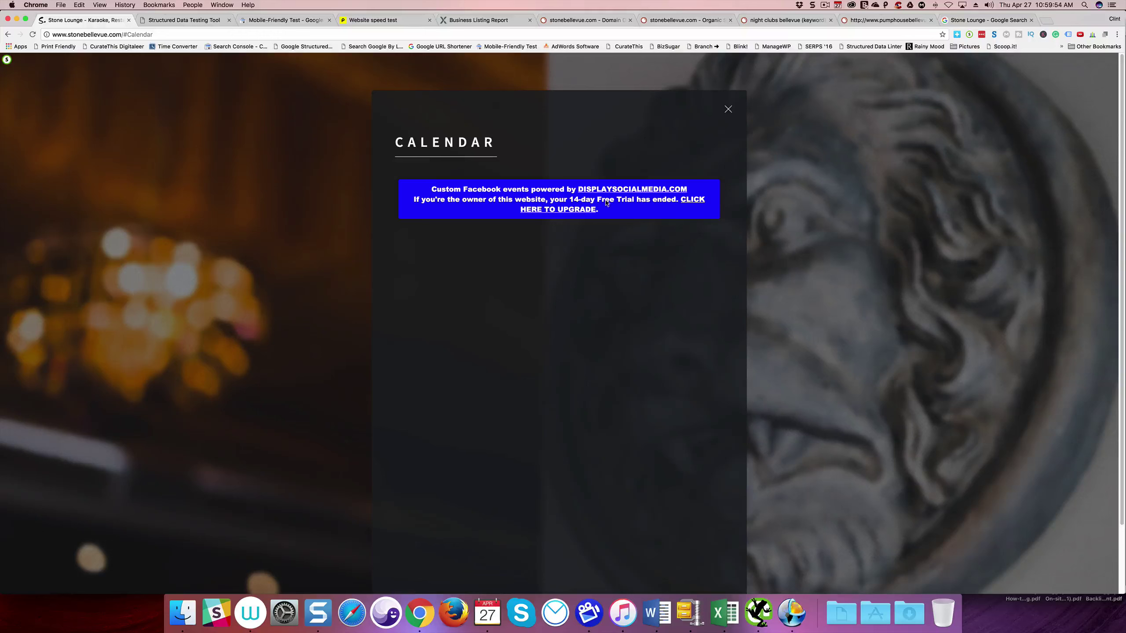
pyautogui.click(729, 111)
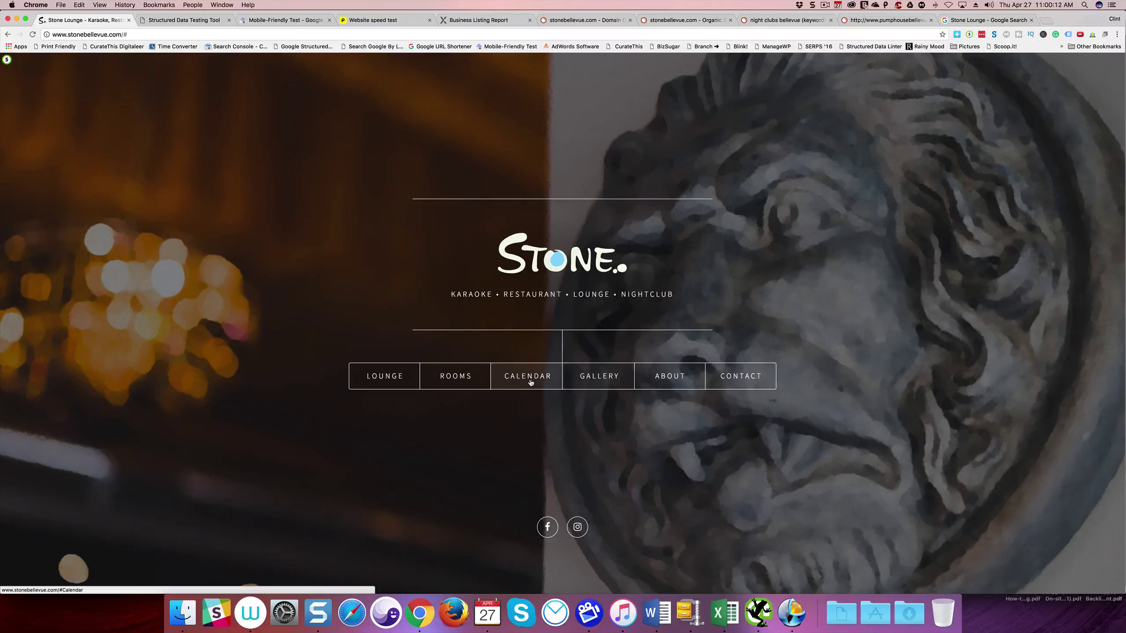
# - Open the Gallery section, look through its captioned photos from Cocktails to Restaurant, and close it
pyautogui.click(619, 385)
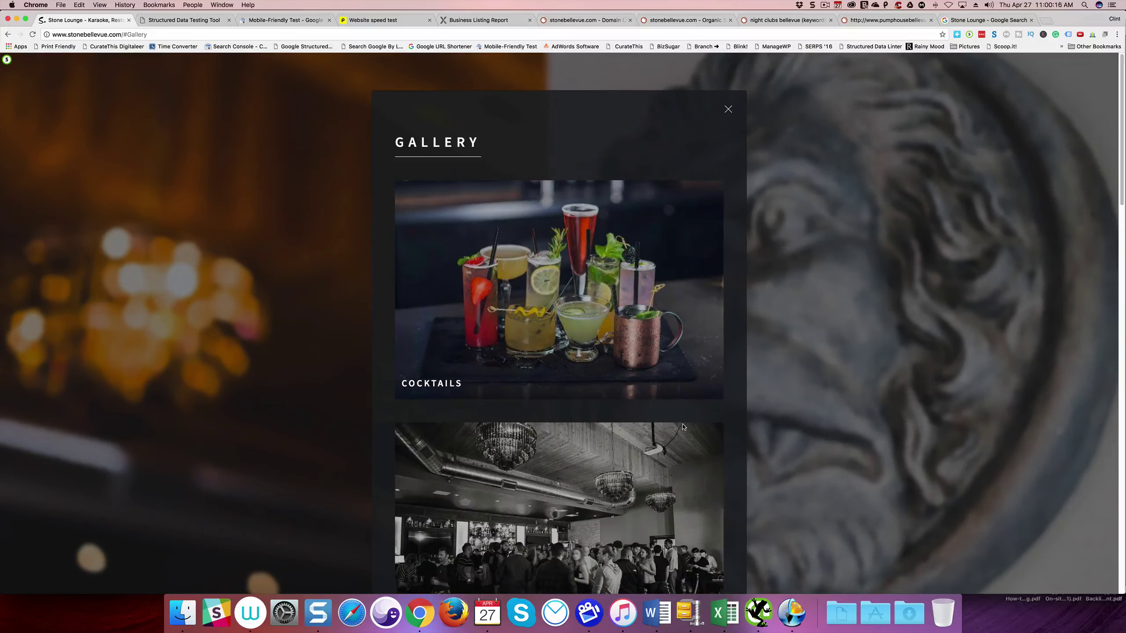
pyautogui.scroll(-6, 682, 427)
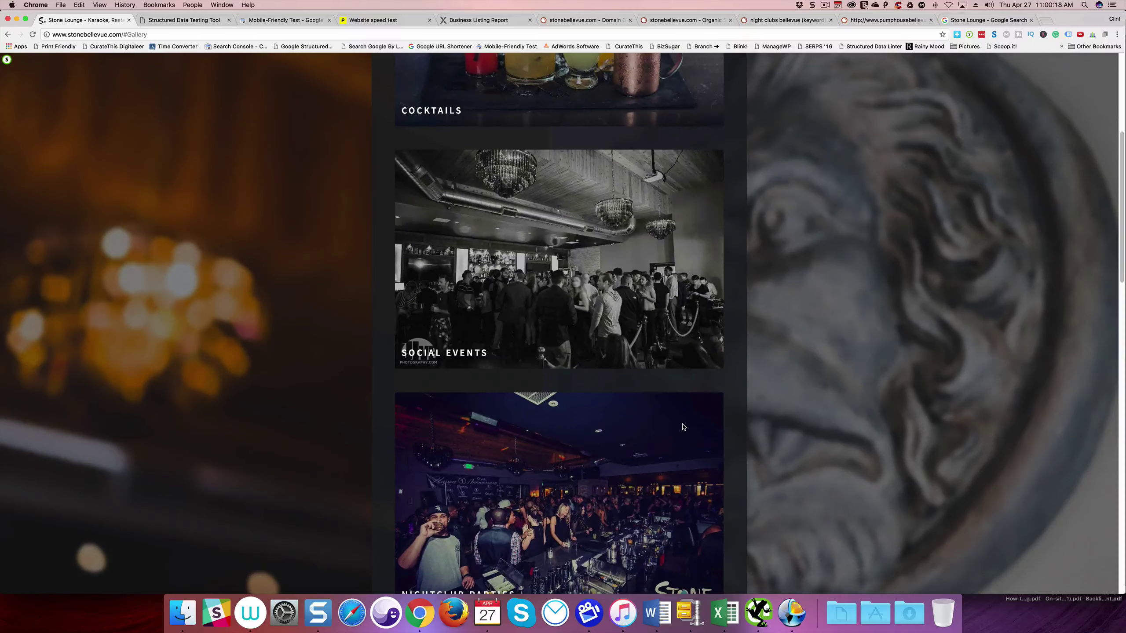
pyautogui.scroll(-2, 683, 427)
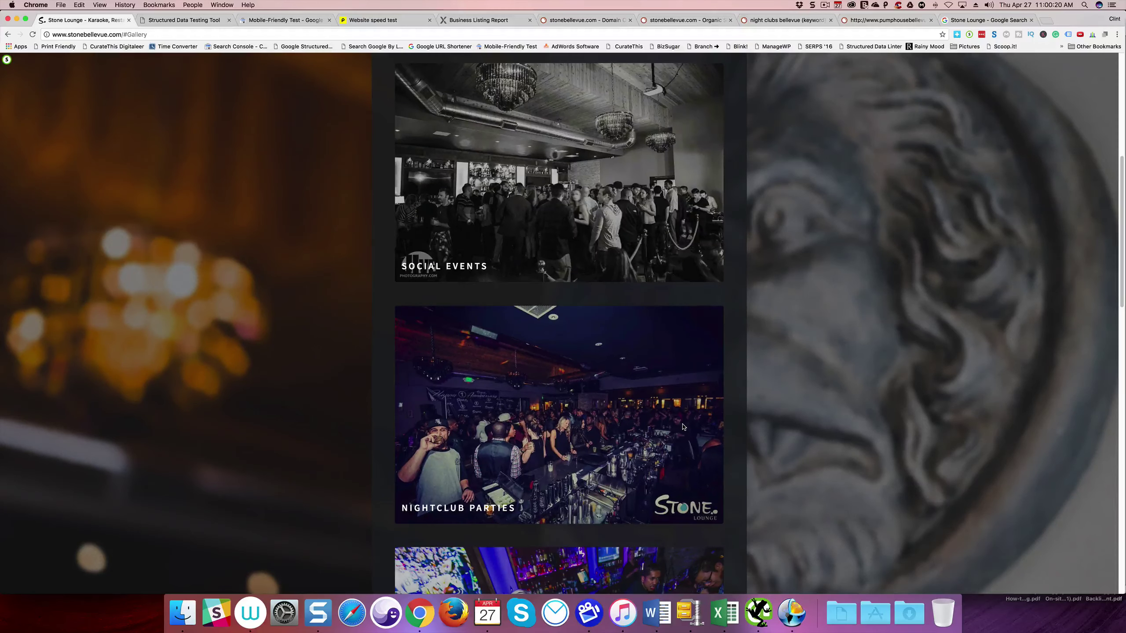
pyautogui.scroll(-3, 683, 427)
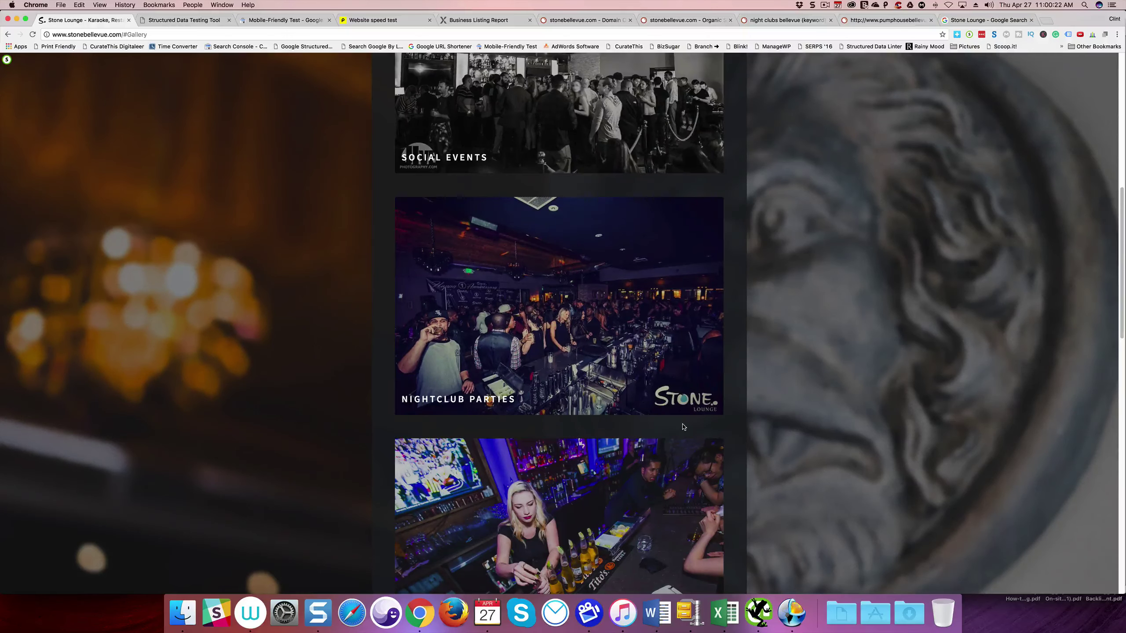
pyautogui.scroll(-1, 683, 427)
pyautogui.scroll(-3, 683, 427)
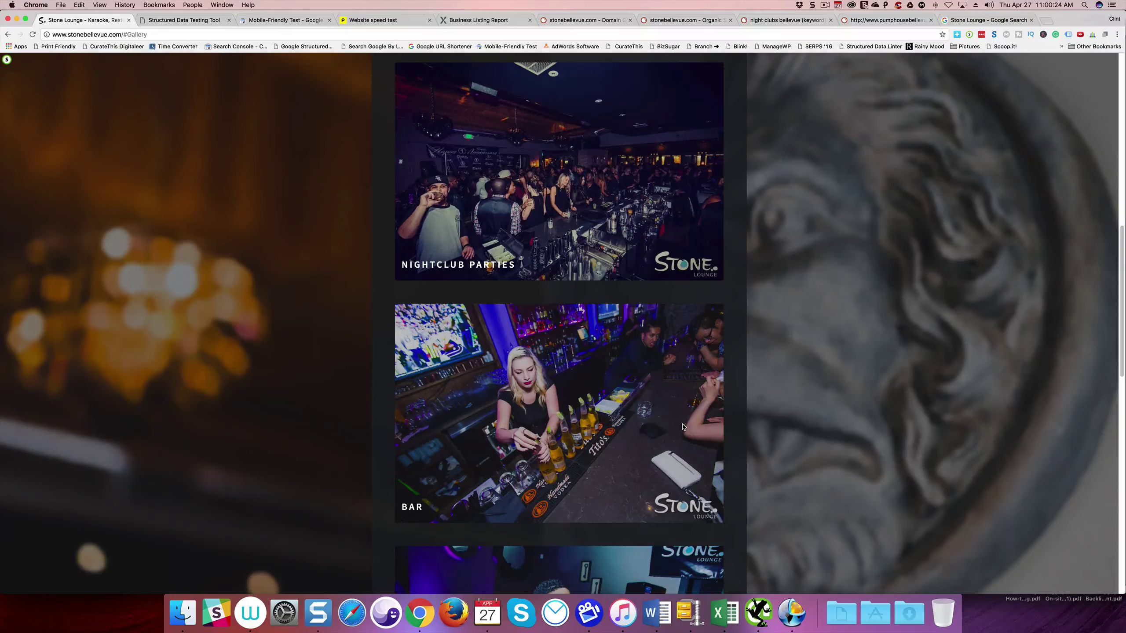
pyautogui.scroll(-6, 682, 426)
pyautogui.scroll(-14, 683, 426)
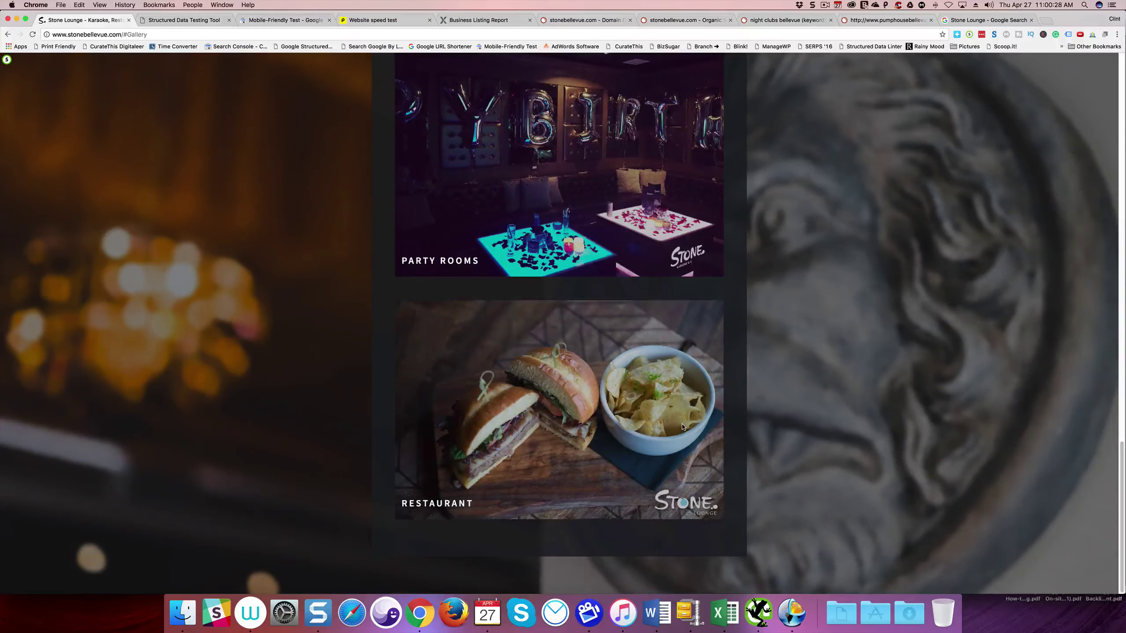
pyautogui.scroll(15, 683, 427)
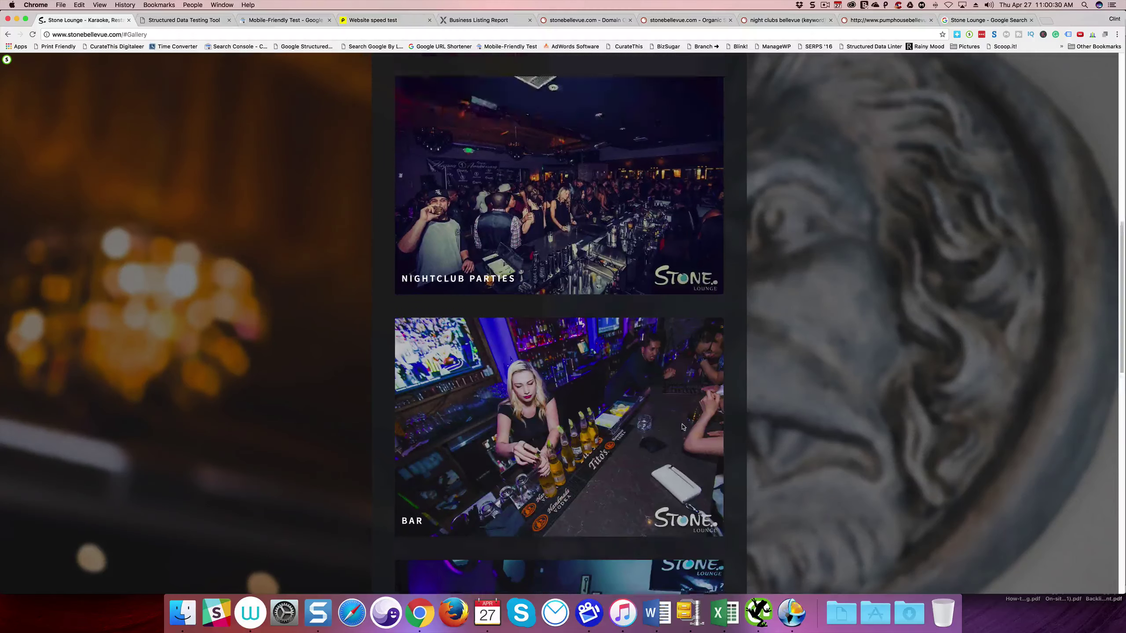
pyautogui.scroll(10, 683, 426)
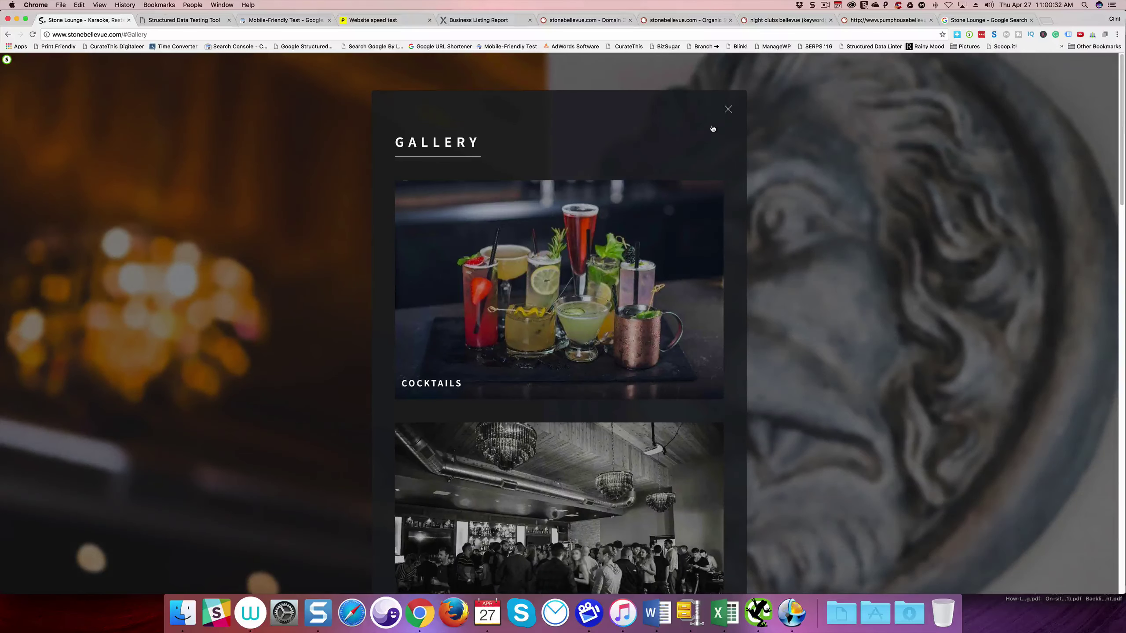
pyautogui.click(728, 109)
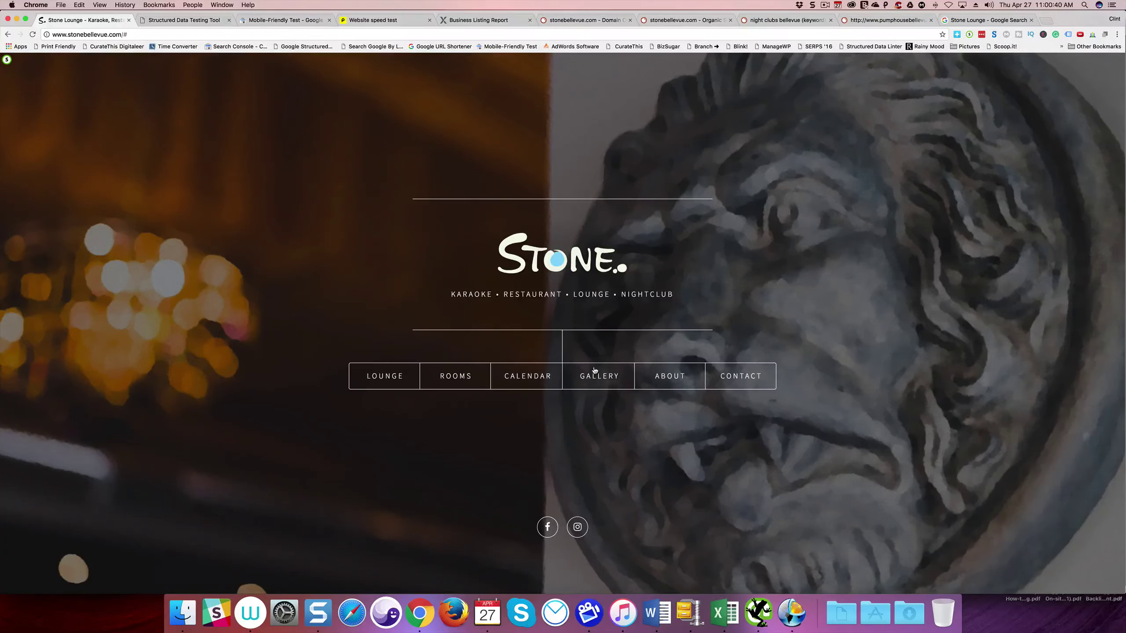
# - Check the address, contacts, hours and menu entry in the About section, close it, and open the Contact section
pyautogui.click(670, 376)
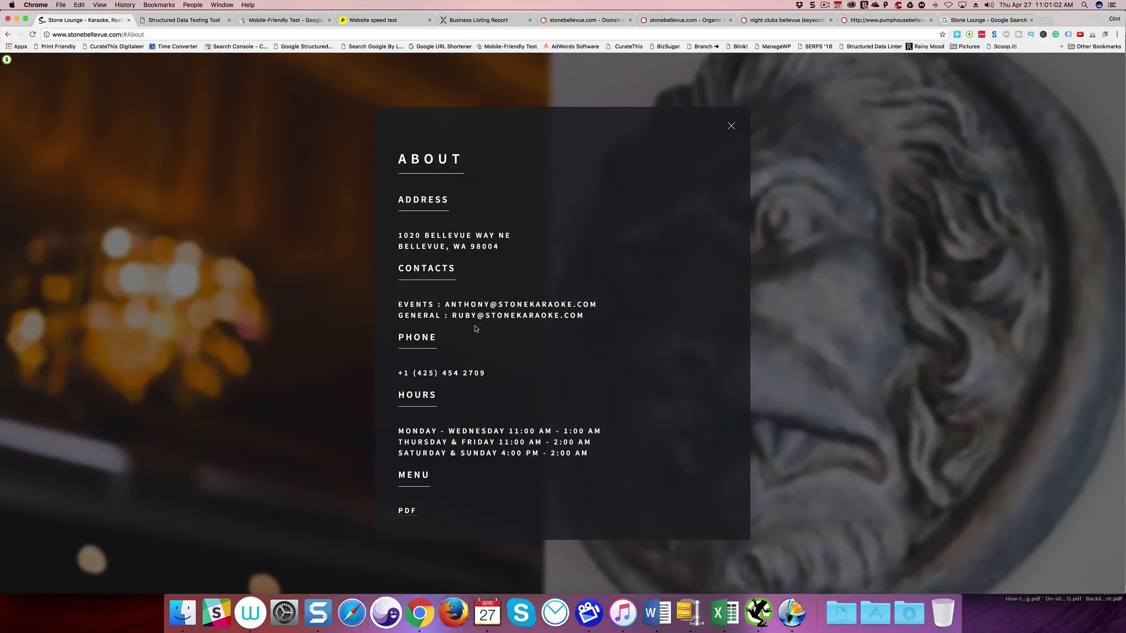
pyautogui.click(733, 128)
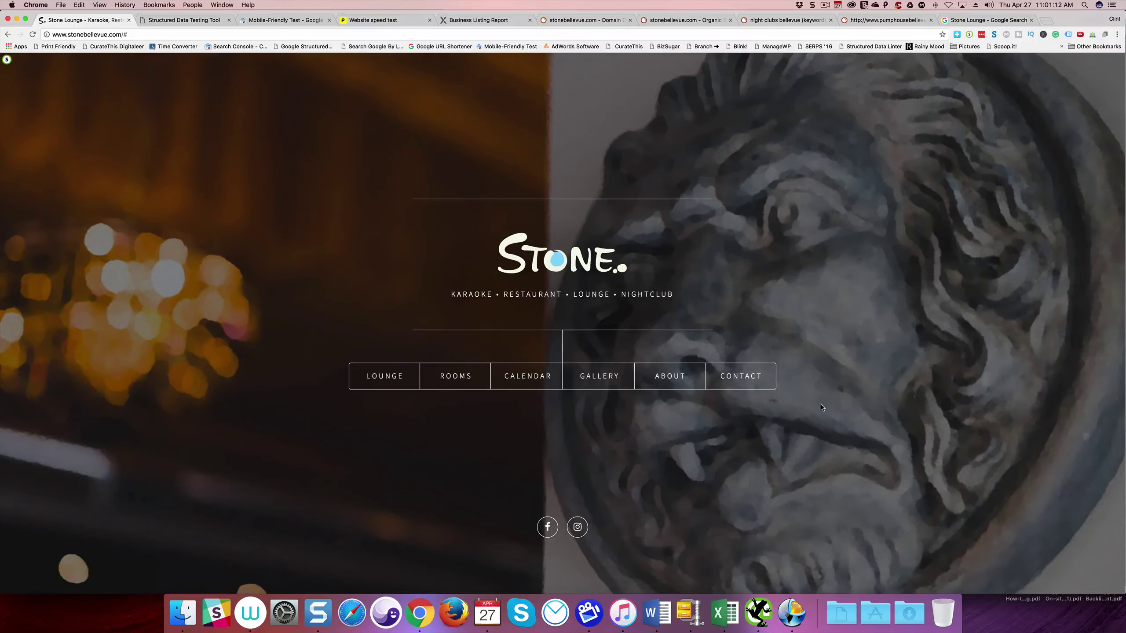
pyautogui.click(759, 385)
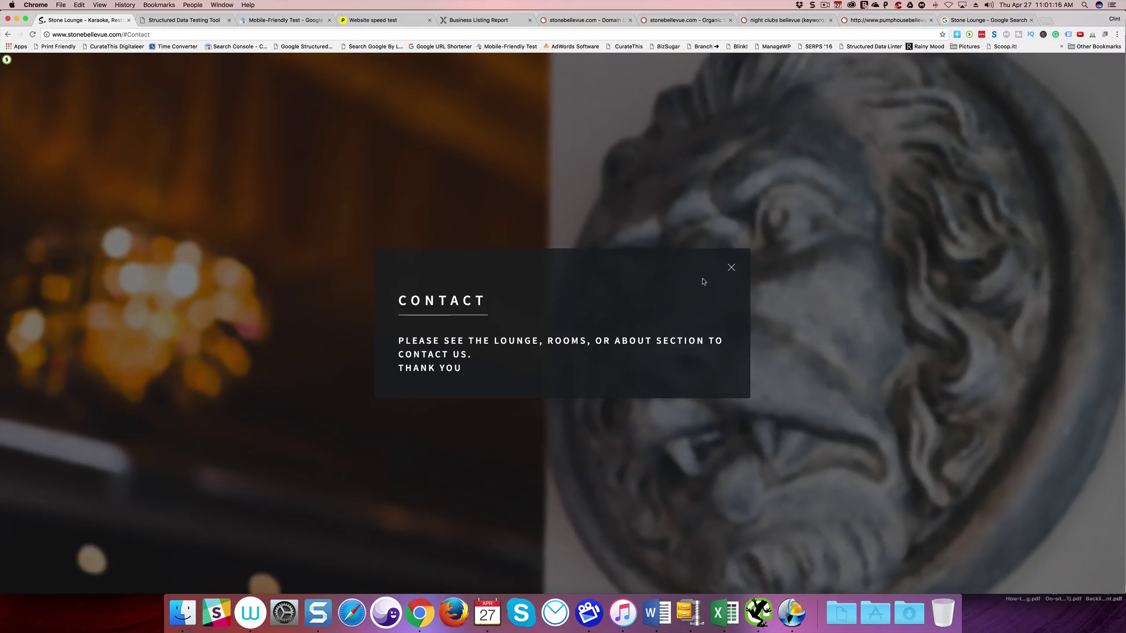
# - Close the Contact section, recheck the contact details in the About section, and view the Contact message again before closing it
pyautogui.click(730, 268)
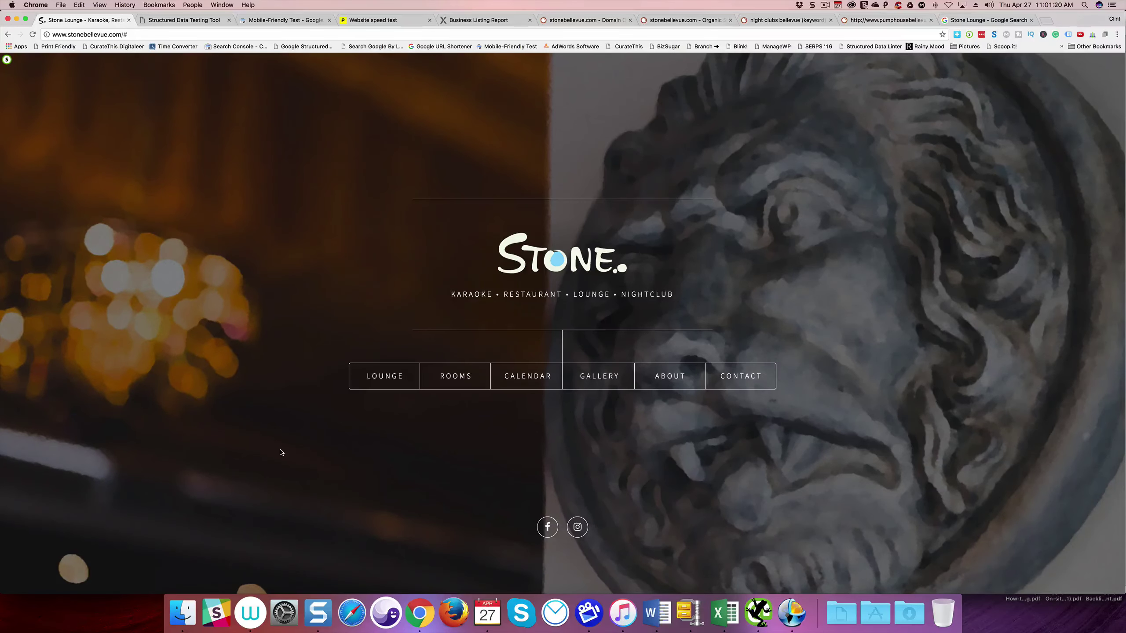
pyautogui.click(650, 386)
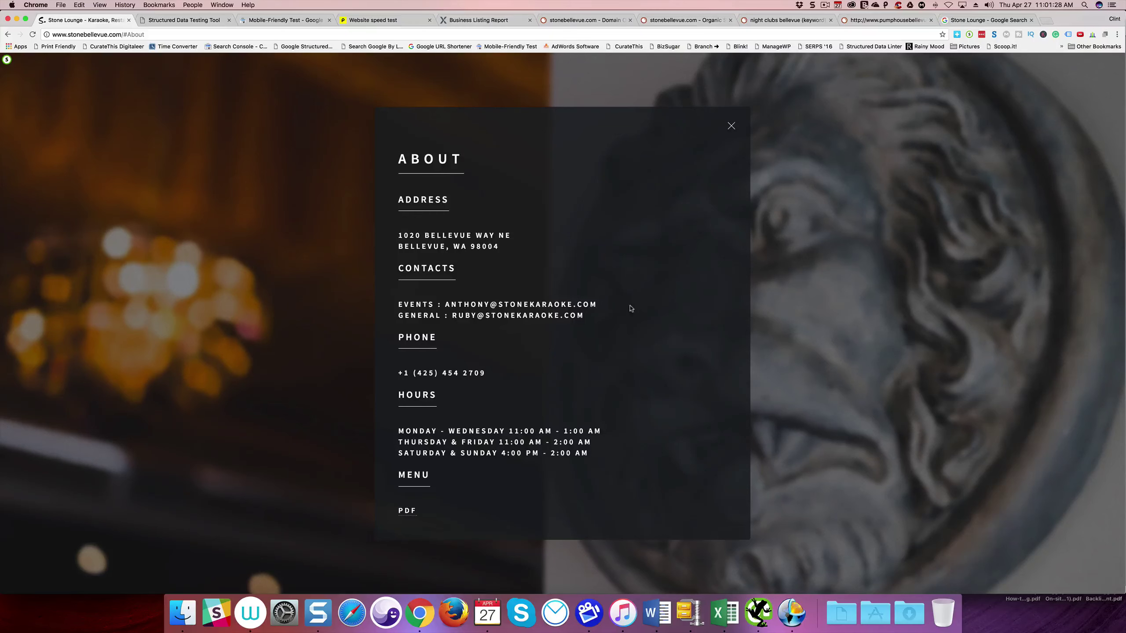
pyautogui.click(734, 126)
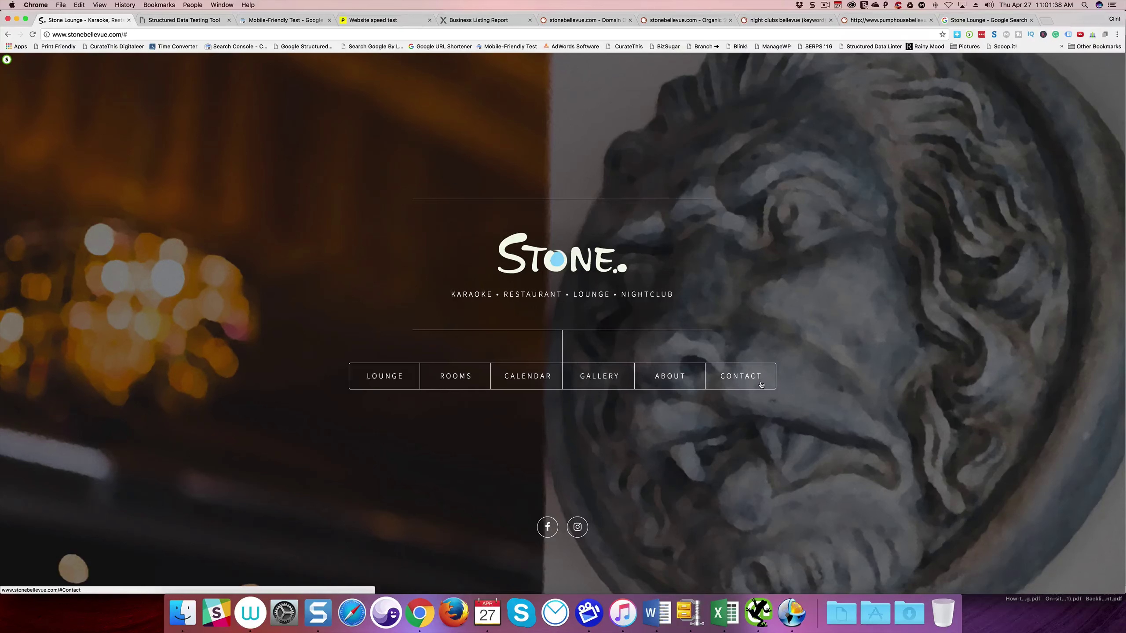
pyautogui.click(729, 383)
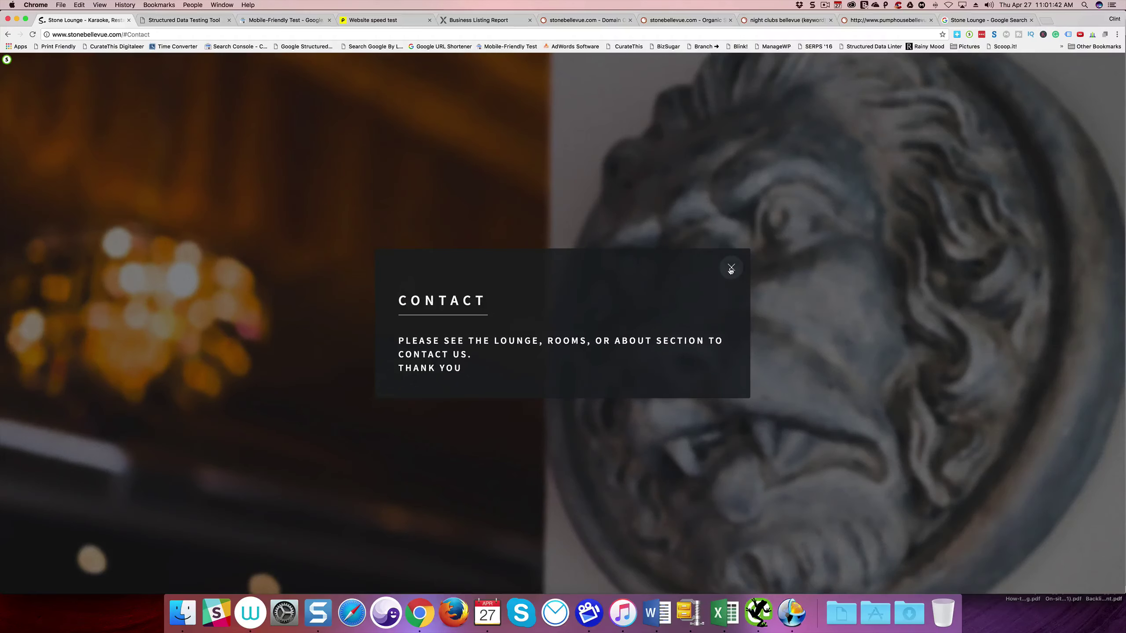
pyautogui.click(731, 269)
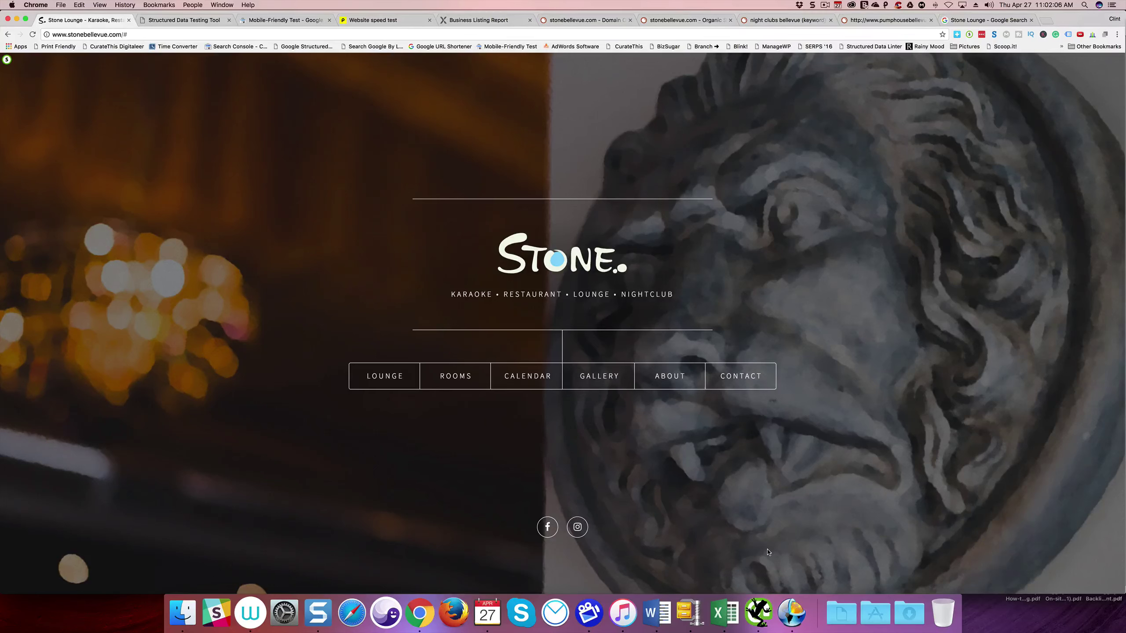
# - Switch to Screaming Frog SEO Spider and inspect the home page's title and meta description in the crawl results
pyautogui.click(764, 605)
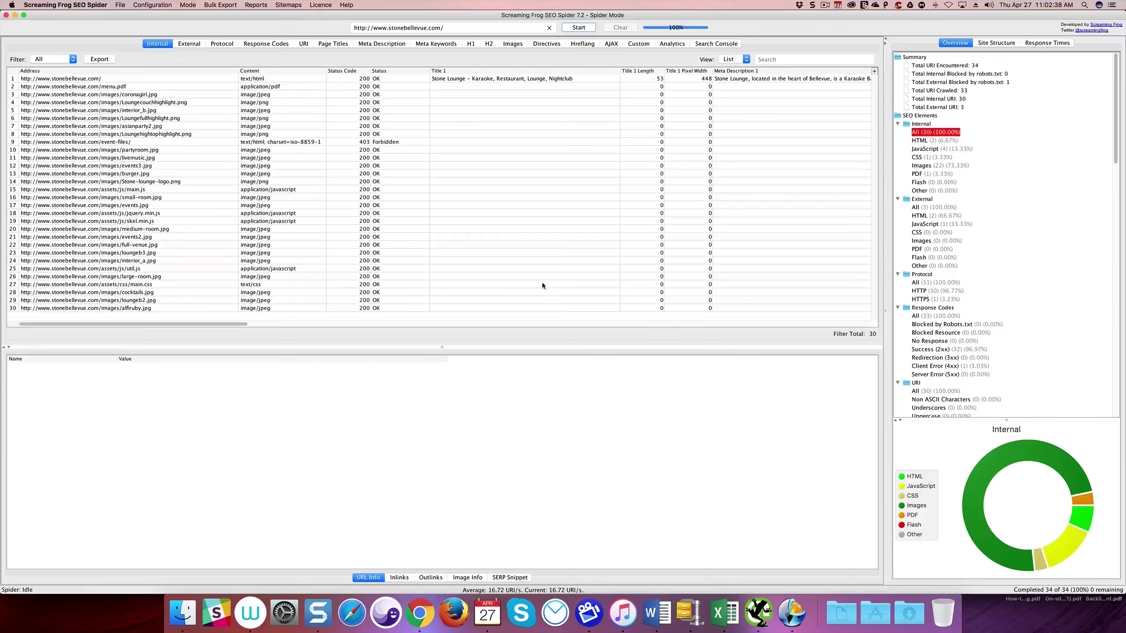
pyautogui.moveTo(238, 326); pyautogui.dragTo(303, 326)
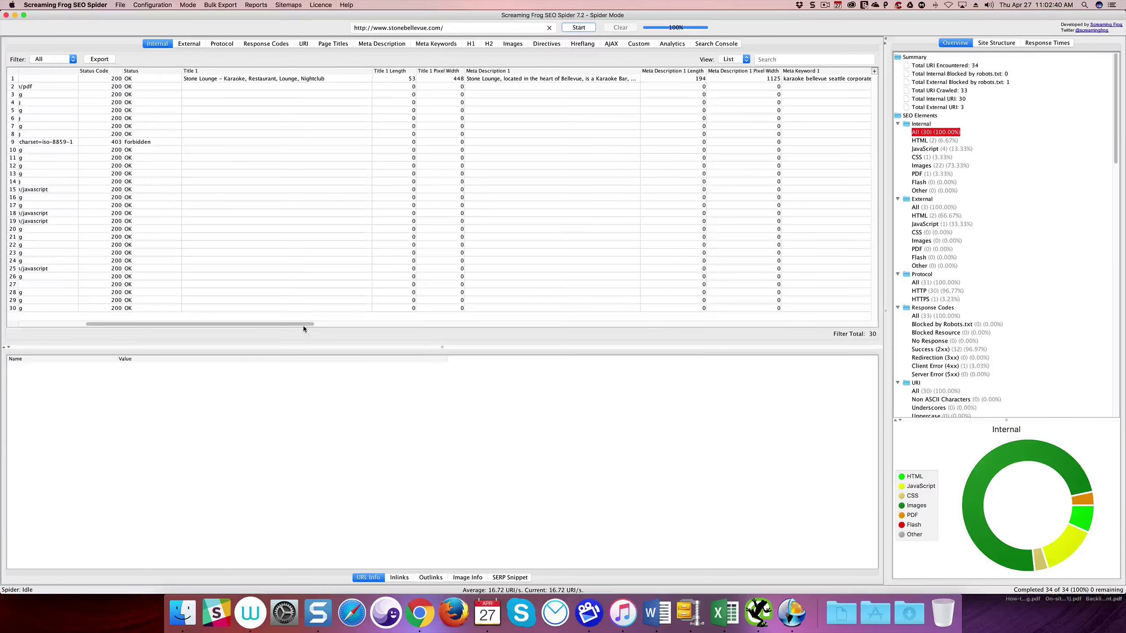
pyautogui.click(527, 81)
pyautogui.scroll(-10, 918, 330)
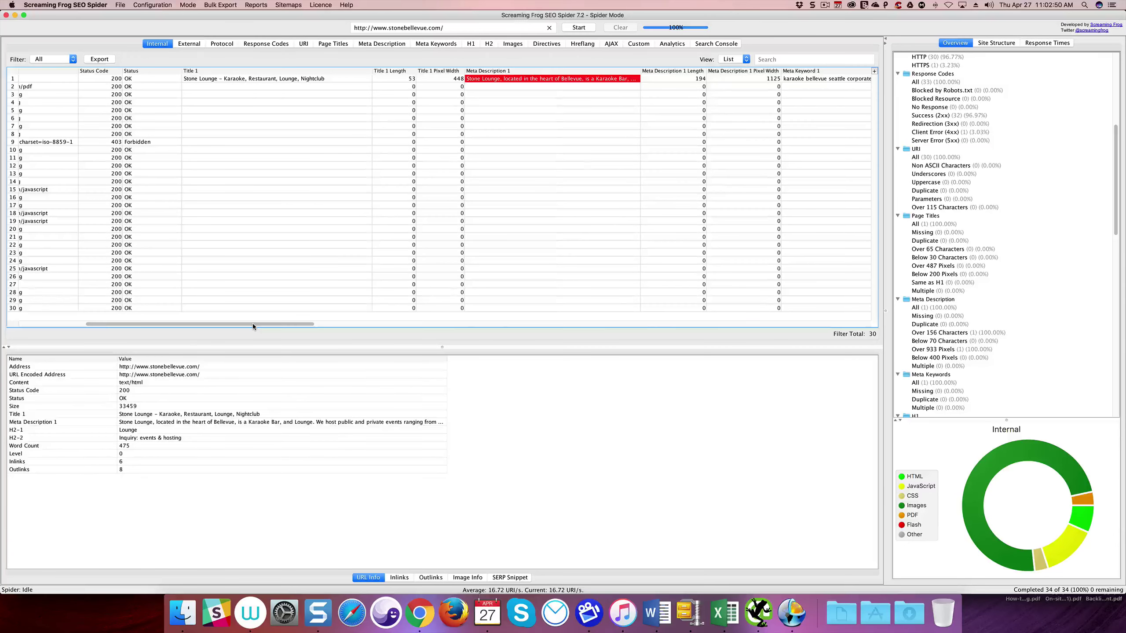
# - Widen the Meta Keyword 1 column to read the home page's full keywords, and review the crawl columns back to Address
pyautogui.moveTo(253, 327); pyautogui.dragTo(370, 333)
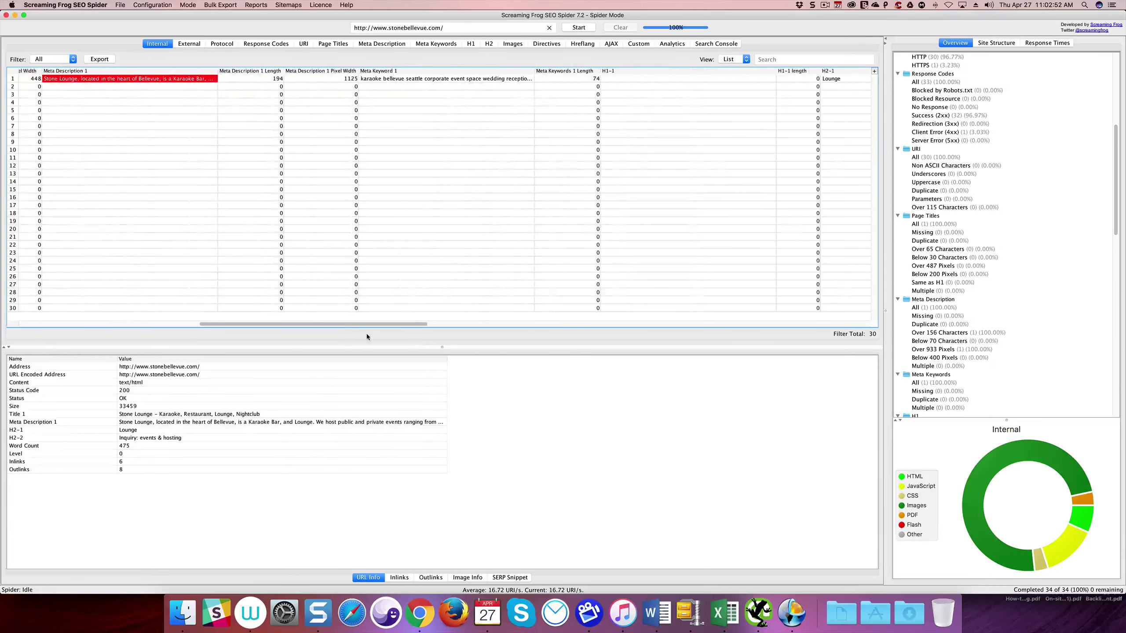
pyautogui.click(416, 81)
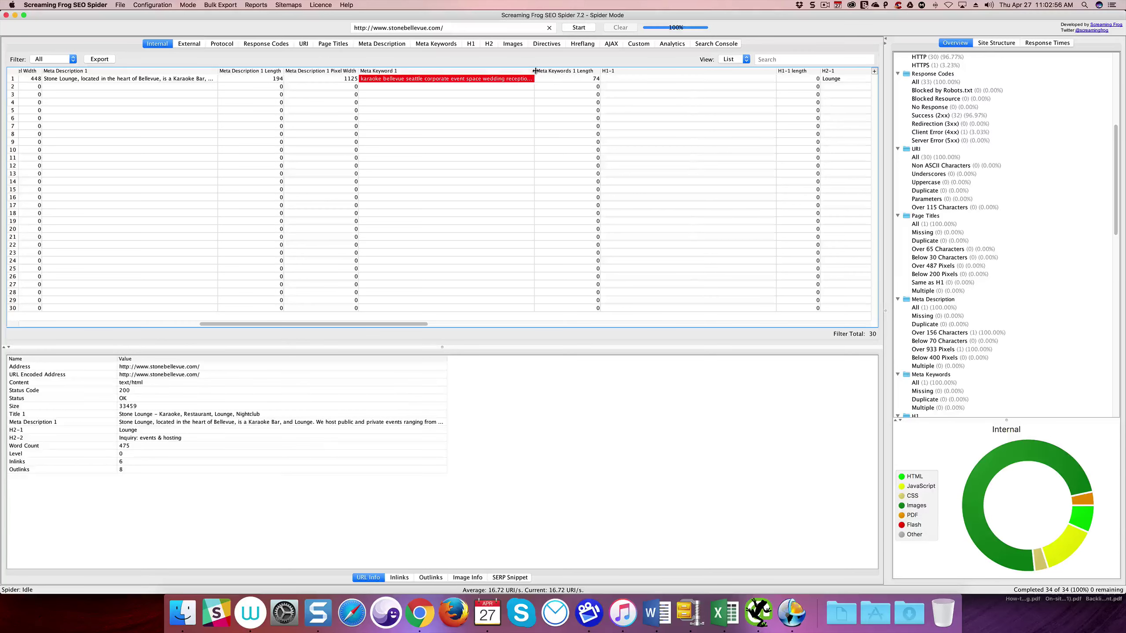
pyautogui.moveTo(534, 70); pyautogui.dragTo(571, 80)
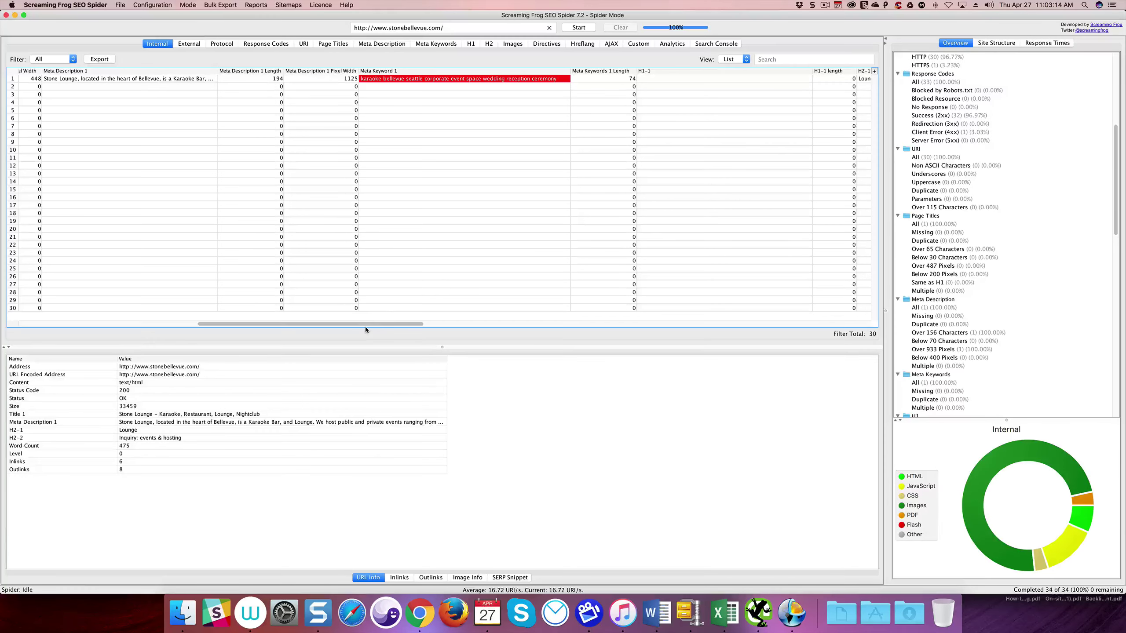
pyautogui.moveTo(367, 325); pyautogui.dragTo(283, 322)
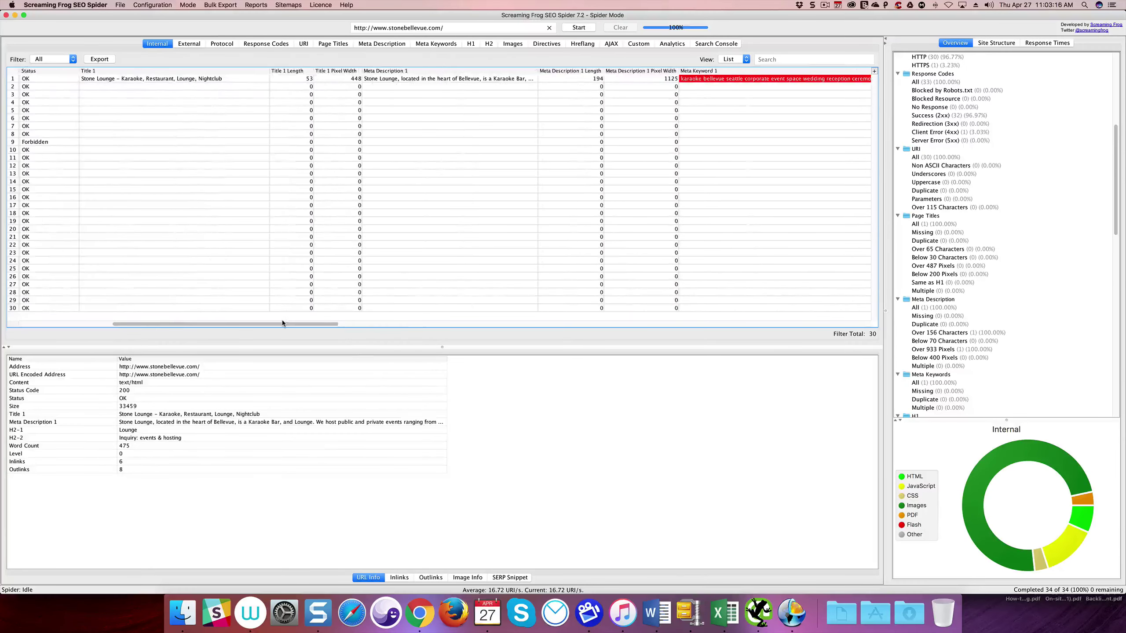
pyautogui.hscroll(1, 282, 323)
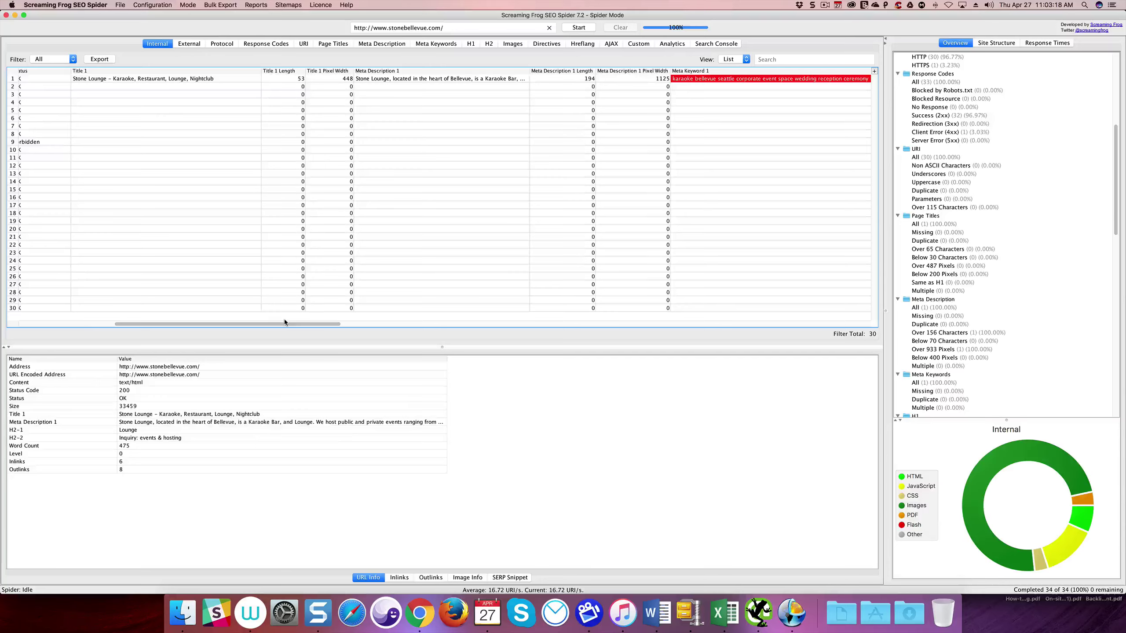
pyautogui.moveTo(279, 322); pyautogui.dragTo(161, 325)
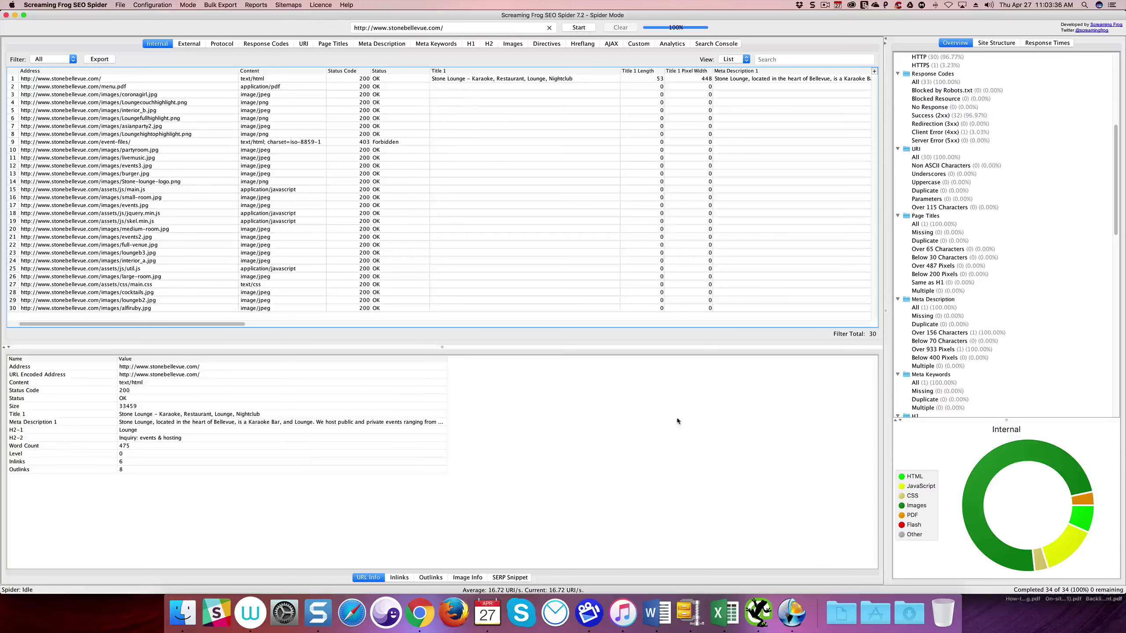
# - Switch back to Chrome, reread the Contact section of the Stone Lounge site, and close it
pyautogui.click(419, 613)
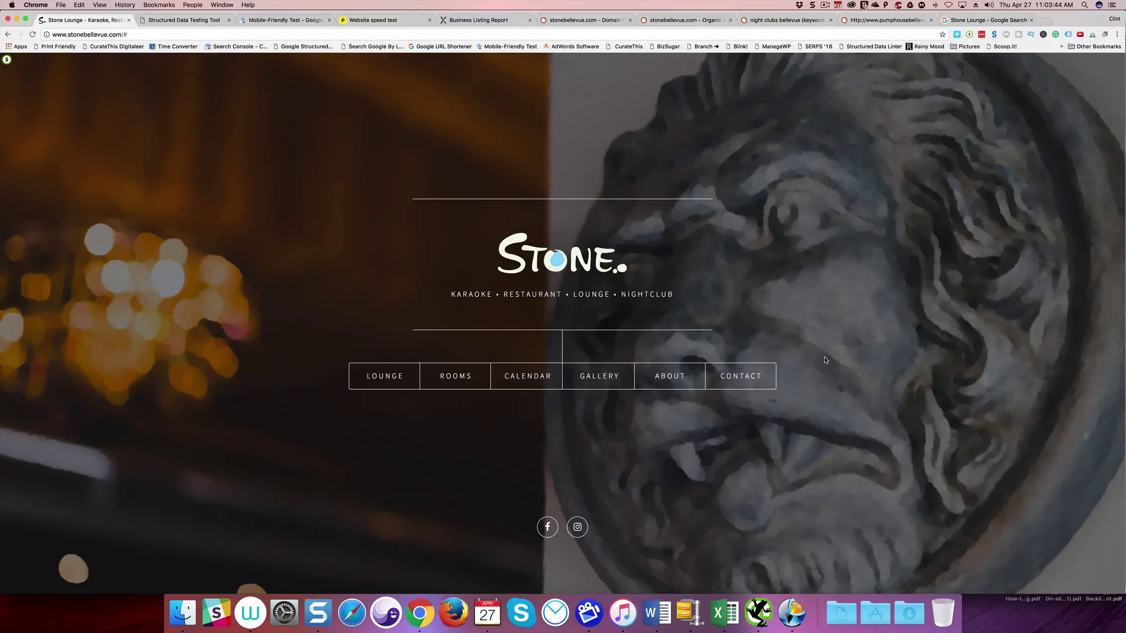
pyautogui.click(743, 376)
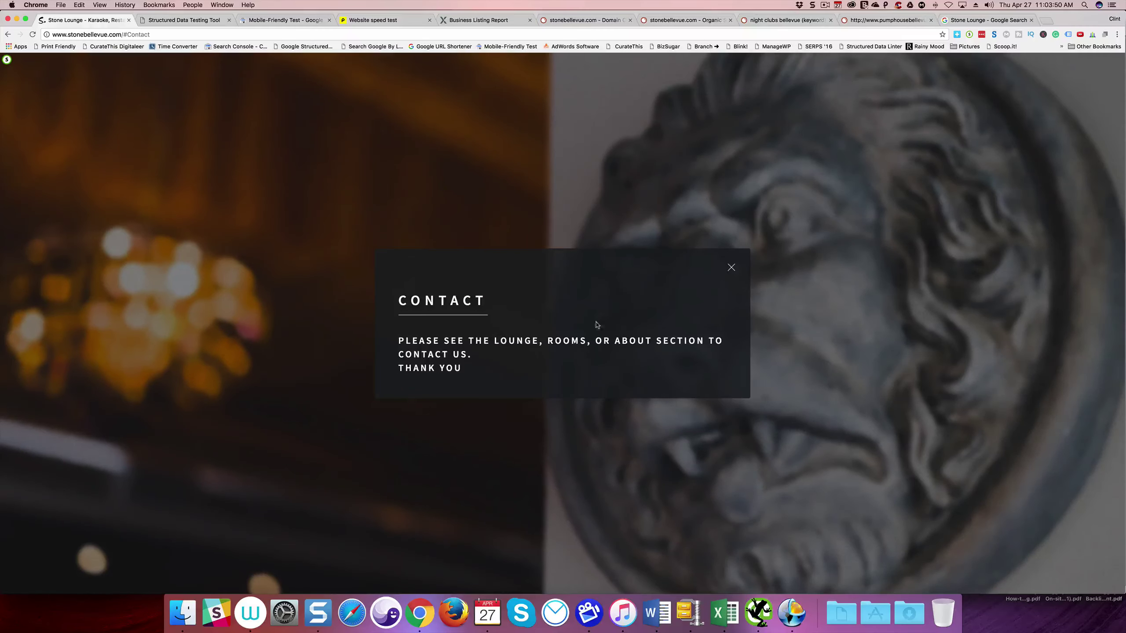
pyautogui.click(738, 269)
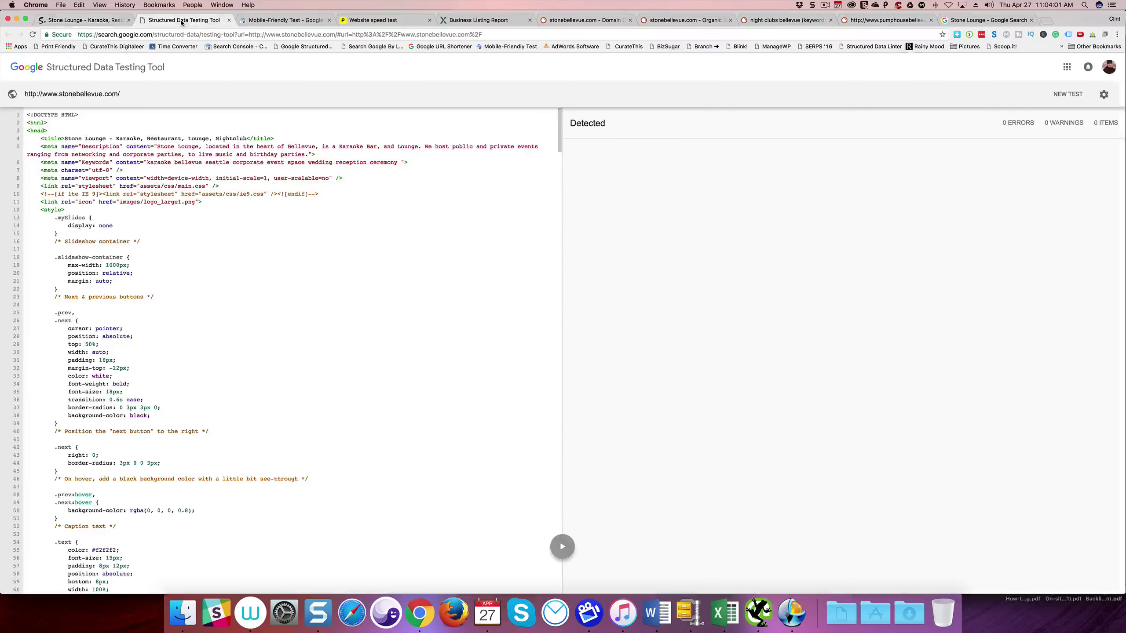
# - Check the site's results in the Structured Data Testing Tool and dismiss the CCleaner alert
pyautogui.click(182, 21)
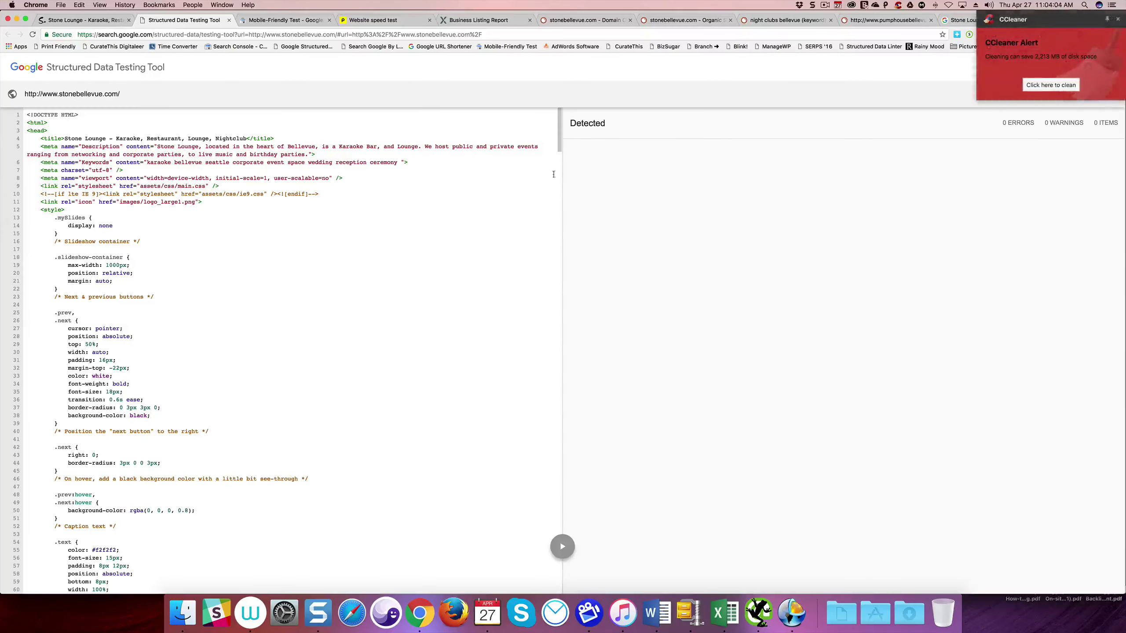
pyautogui.click(1118, 19)
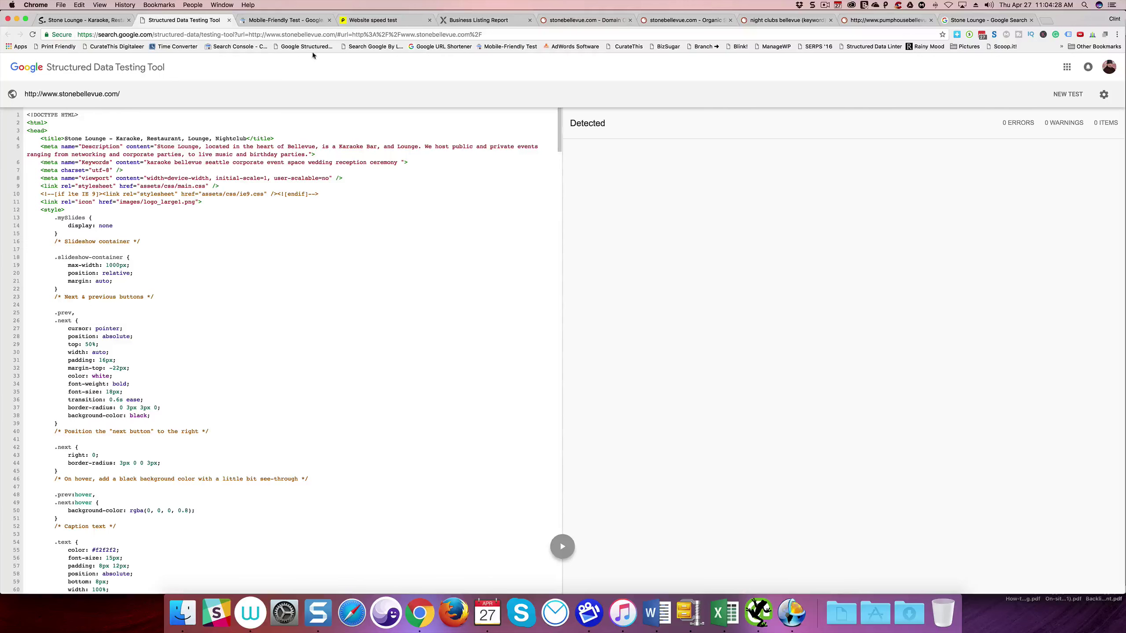
# - Review the site's Mobile-Friendly Test, open the page loading issue details, and return to the main result
pyautogui.click(290, 21)
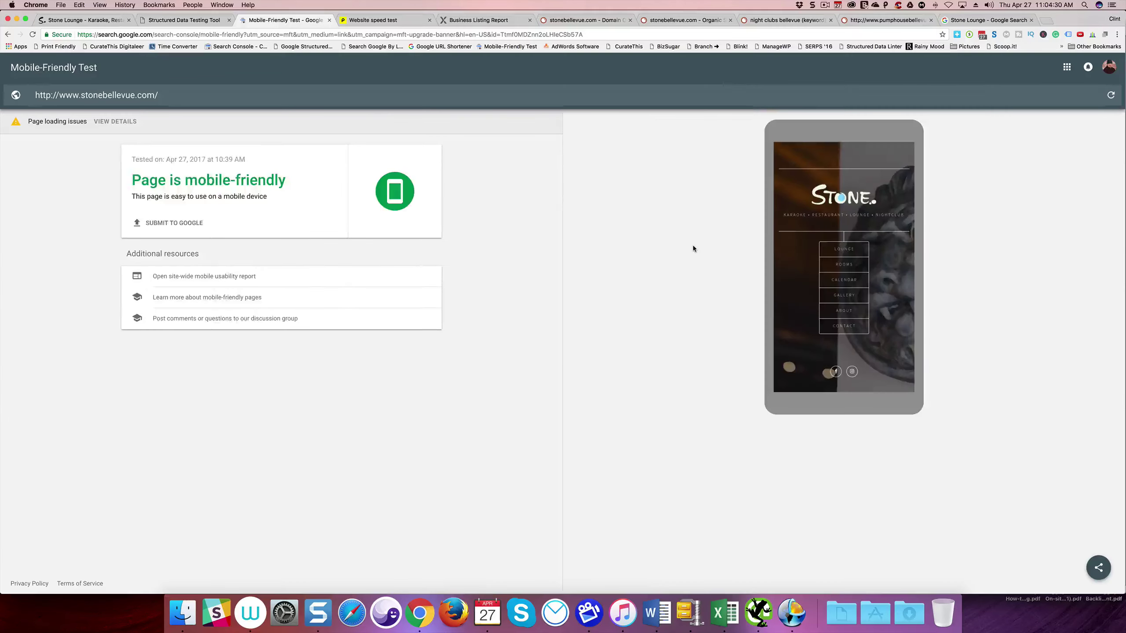
pyautogui.click(68, 127)
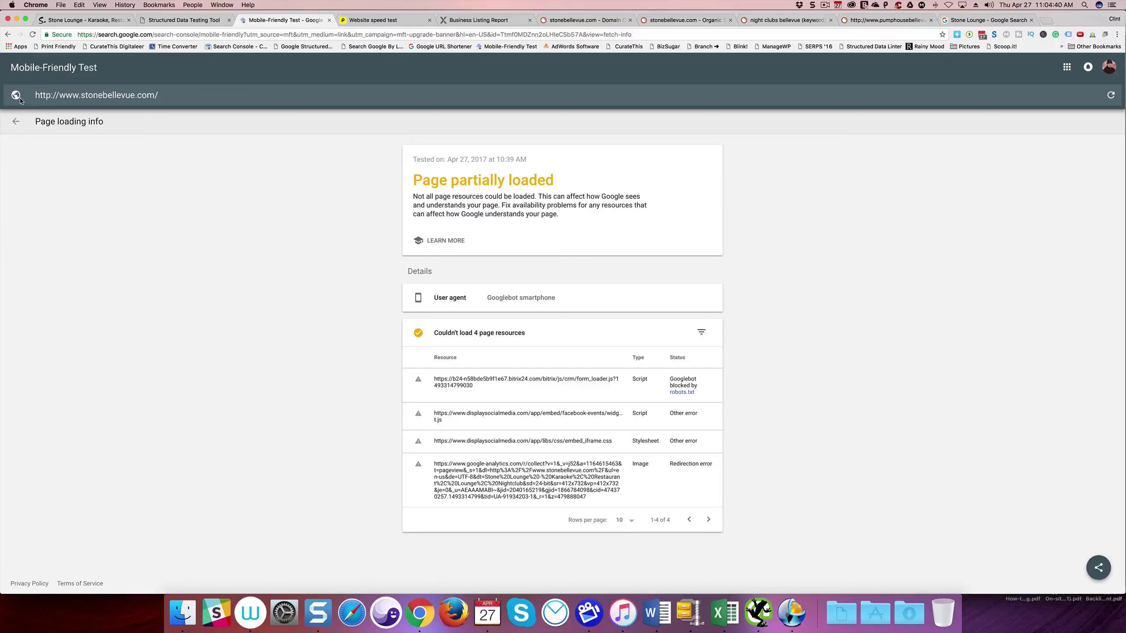
pyautogui.click(17, 123)
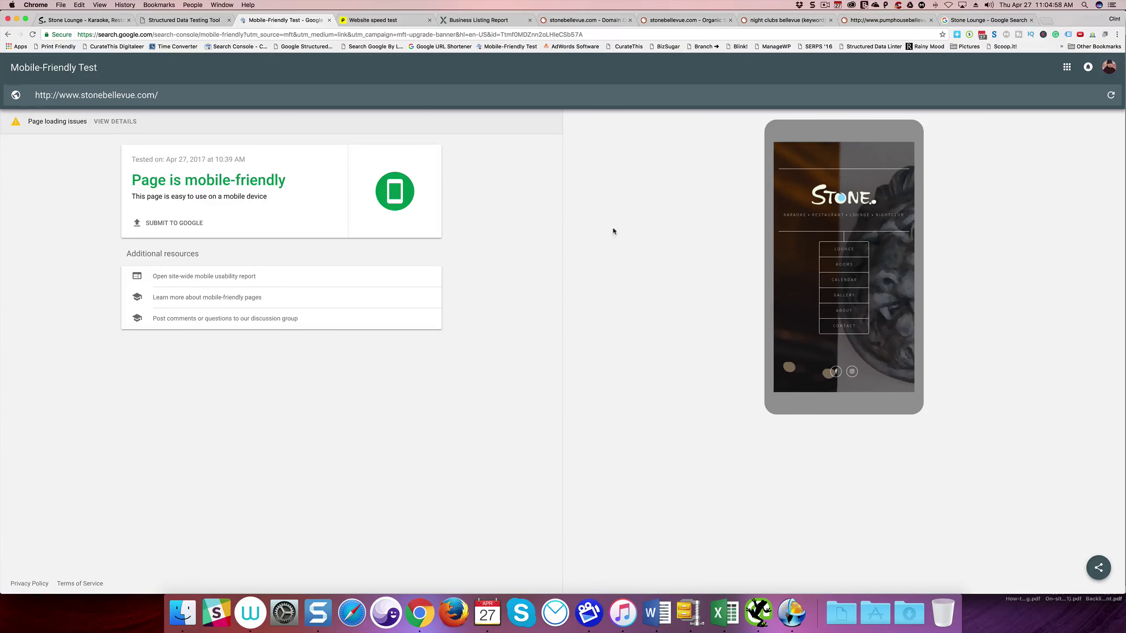
# - Review the site's Pingdom speed test from the performance insights through the file requests and back to the summary
pyautogui.click(362, 21)
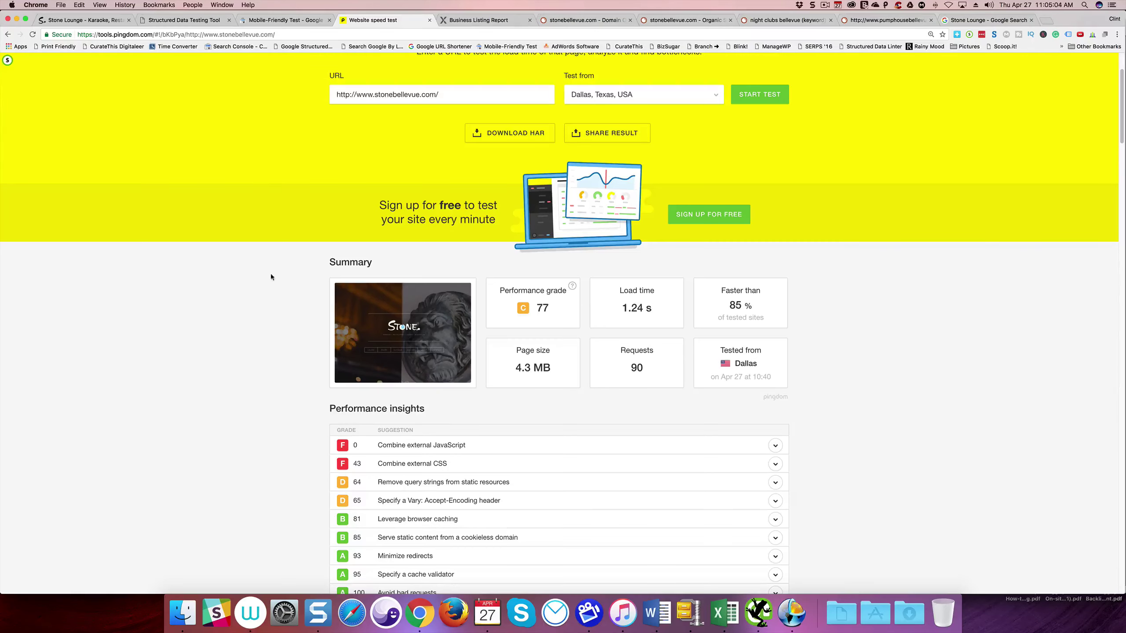
pyautogui.scroll(-15, 280, 339)
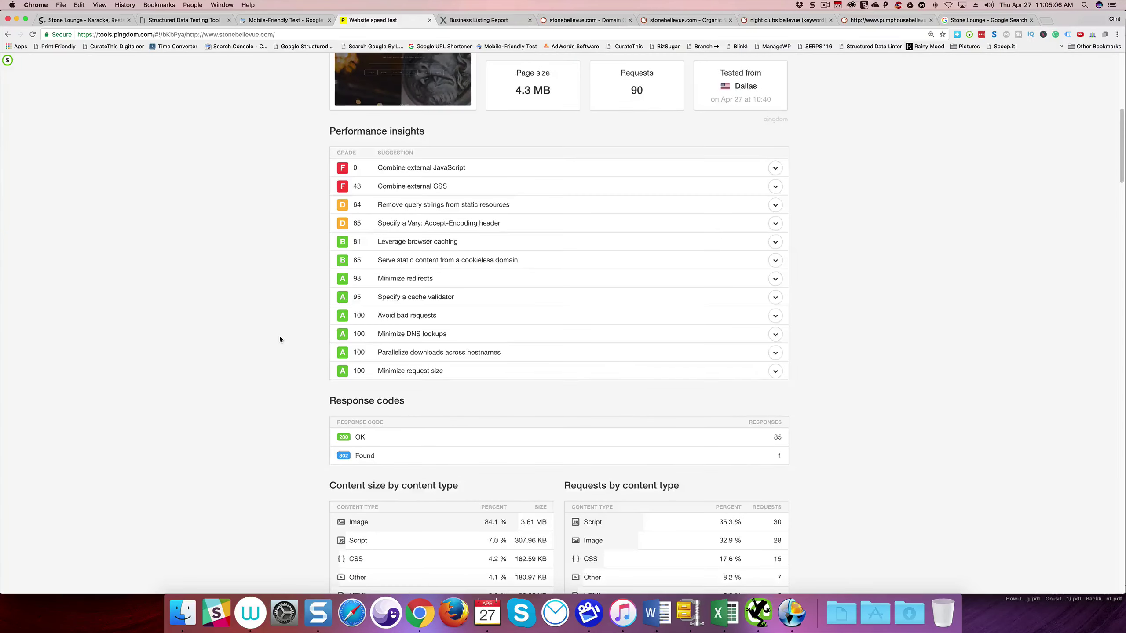
pyautogui.scroll(-20, 280, 339)
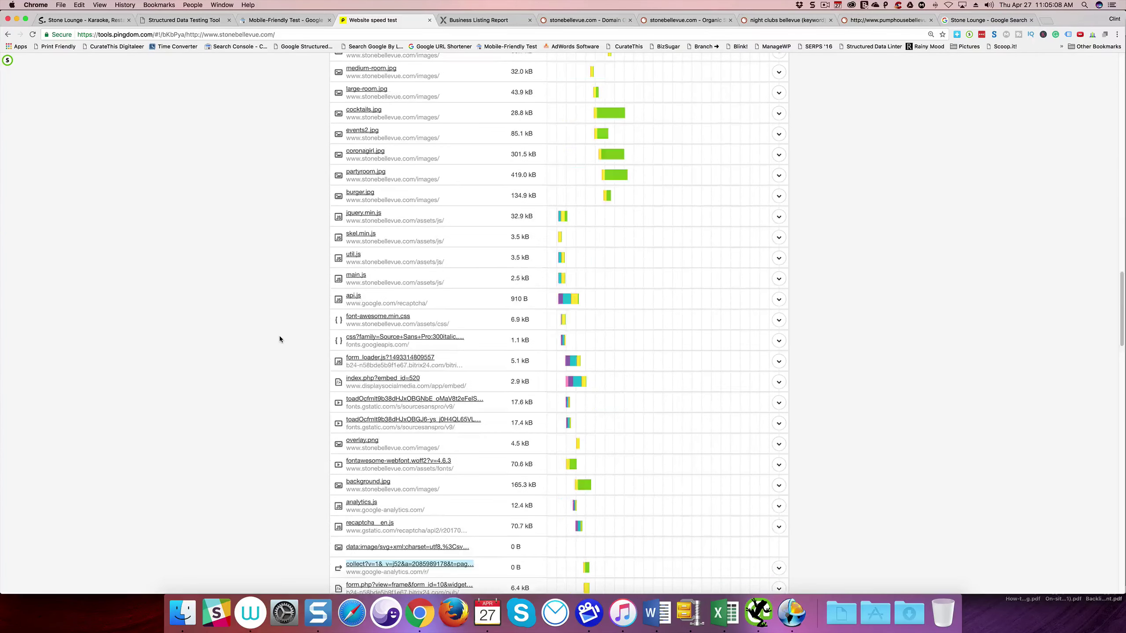
pyautogui.scroll(-10, 280, 339)
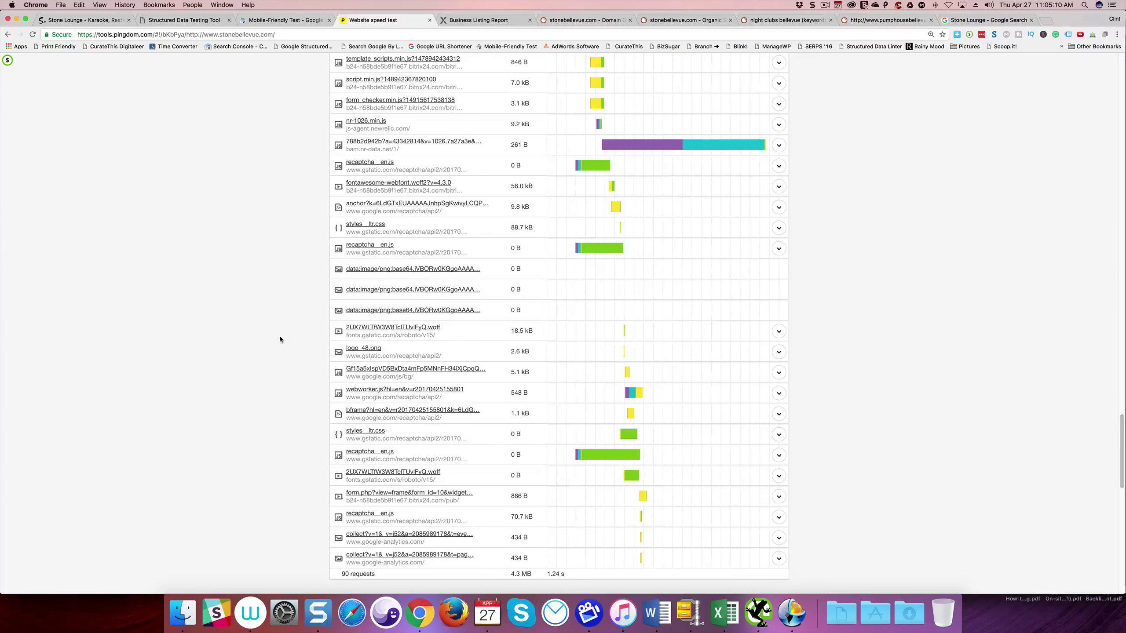
pyautogui.scroll(20, 280, 339)
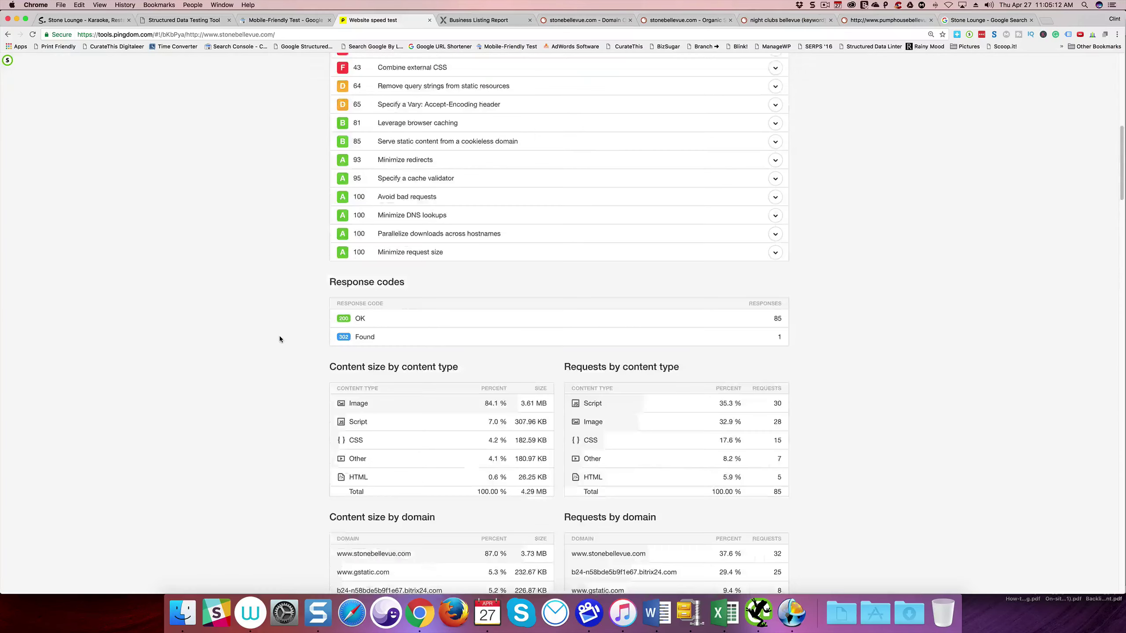
pyautogui.scroll(10, 279, 339)
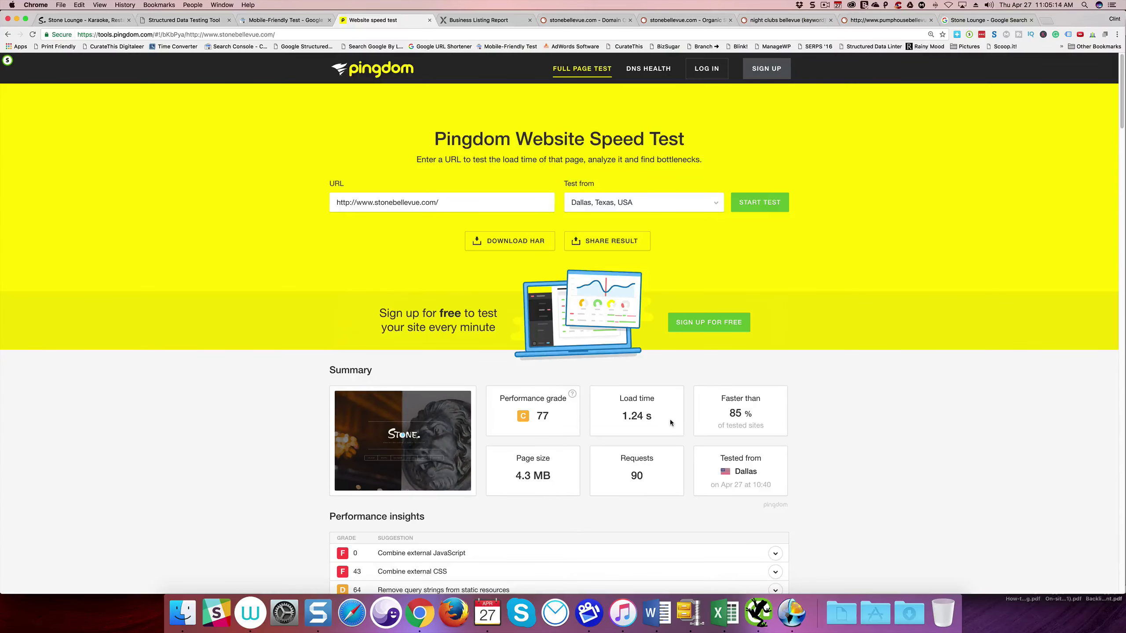
# - Review the Yext business listing report for Stone from the first directory to the last, and return to its summary
pyautogui.click(497, 22)
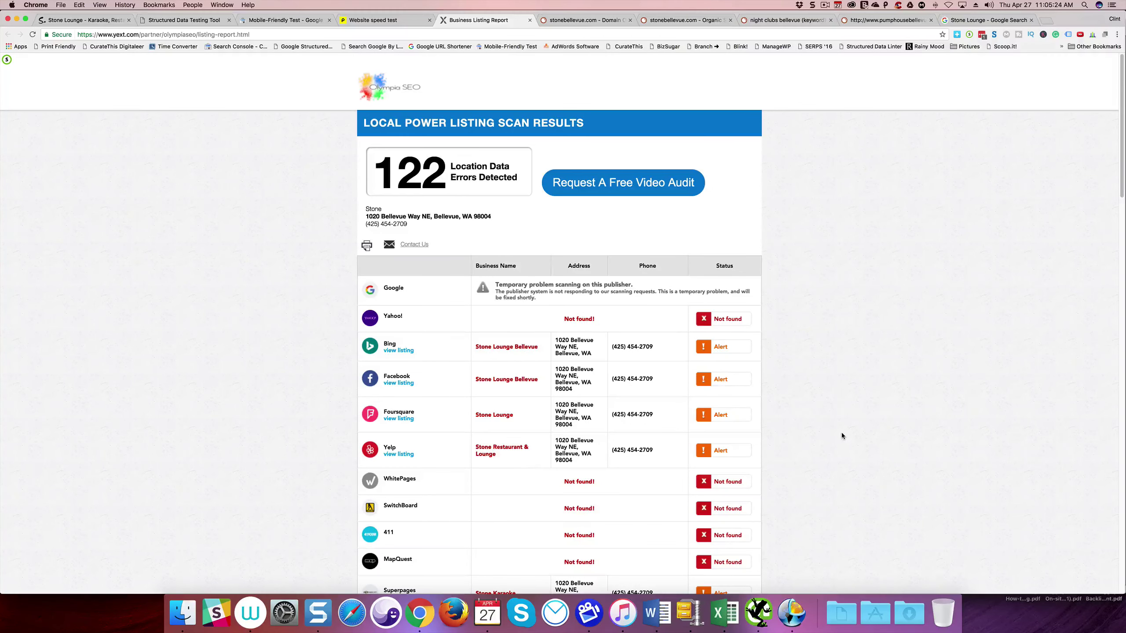
pyautogui.scroll(-1, 842, 436)
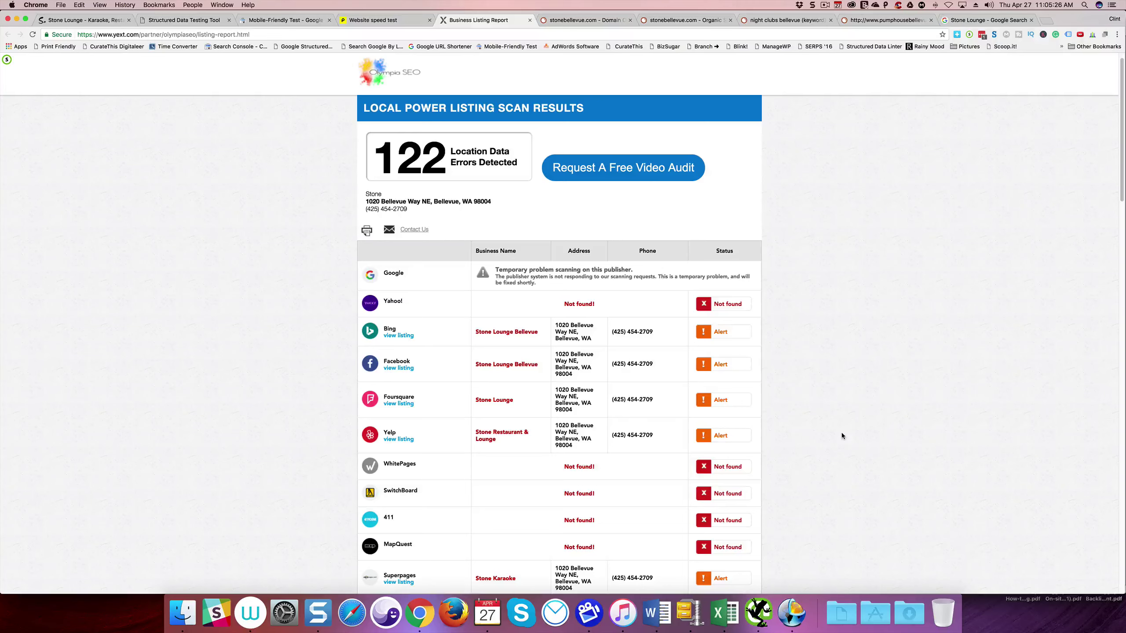
pyautogui.scroll(-5, 842, 431)
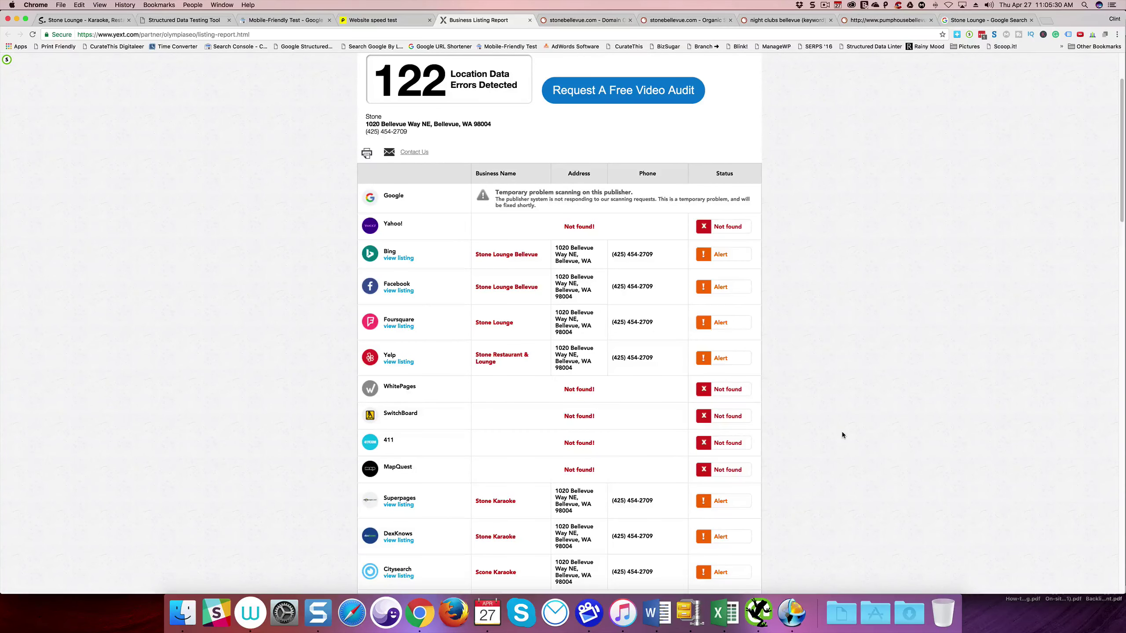
pyautogui.scroll(-4, 843, 435)
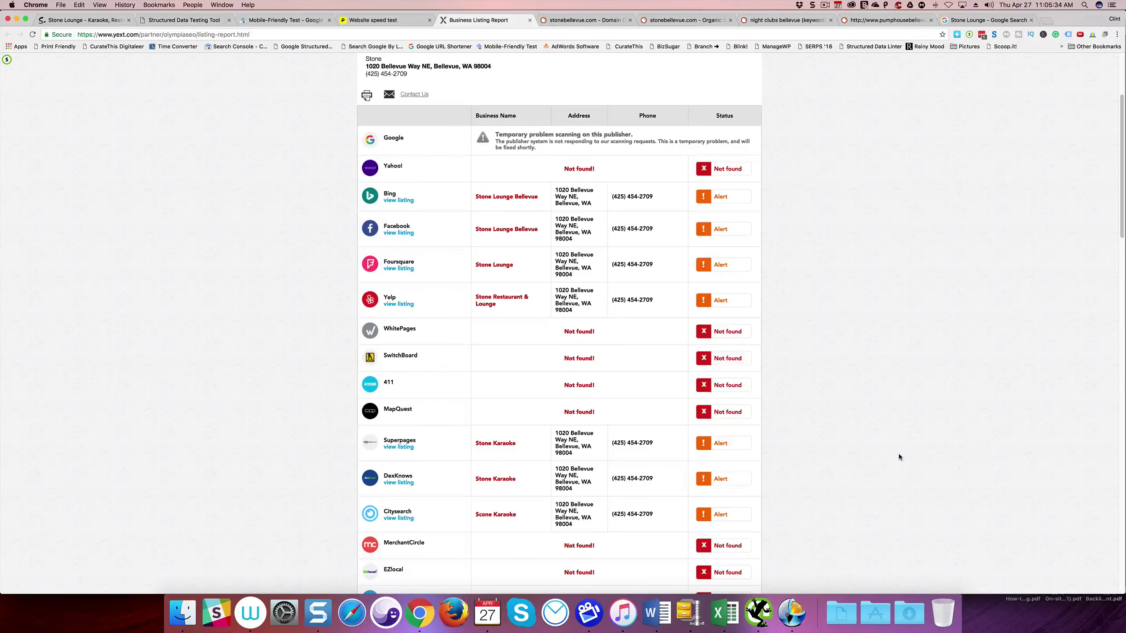
pyautogui.scroll(-12, 865, 436)
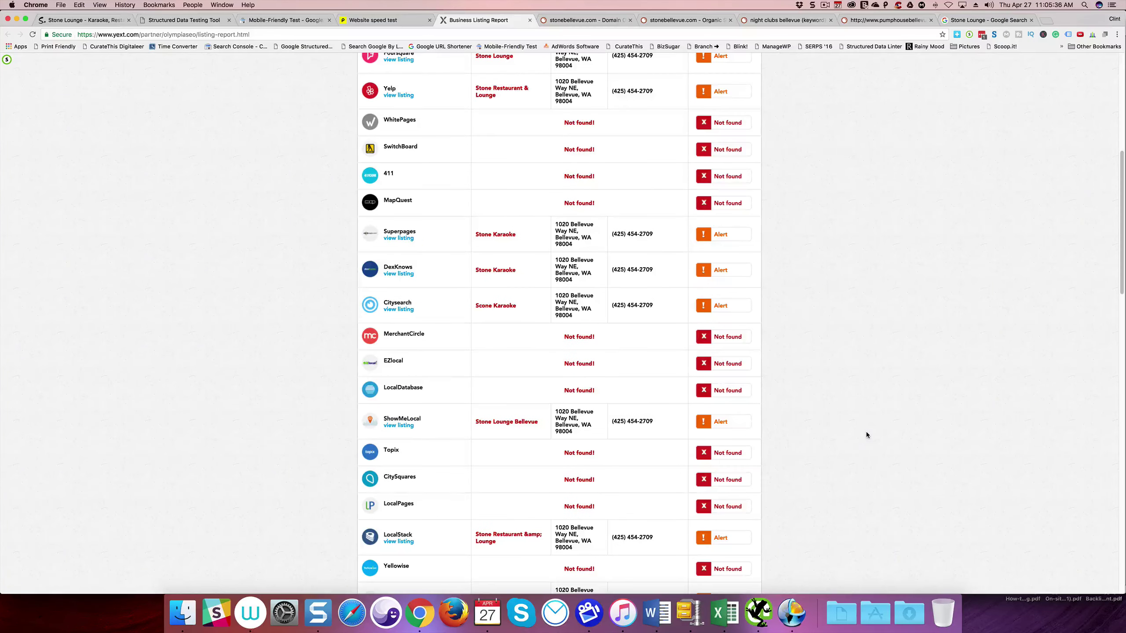
pyautogui.scroll(-15, 899, 375)
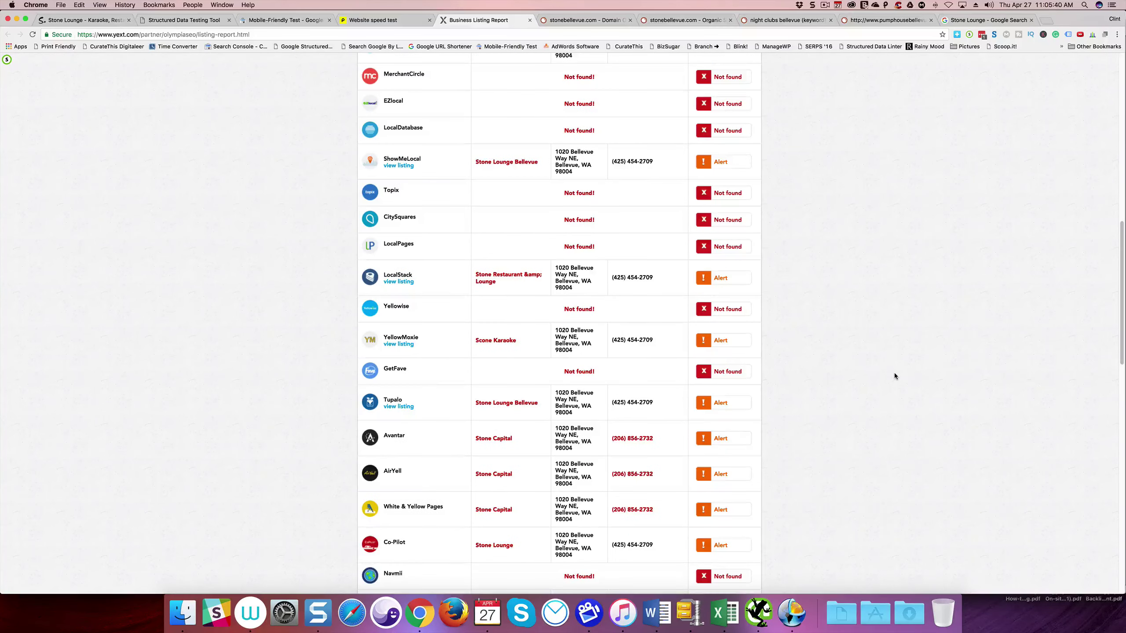
pyautogui.scroll(-6, 895, 377)
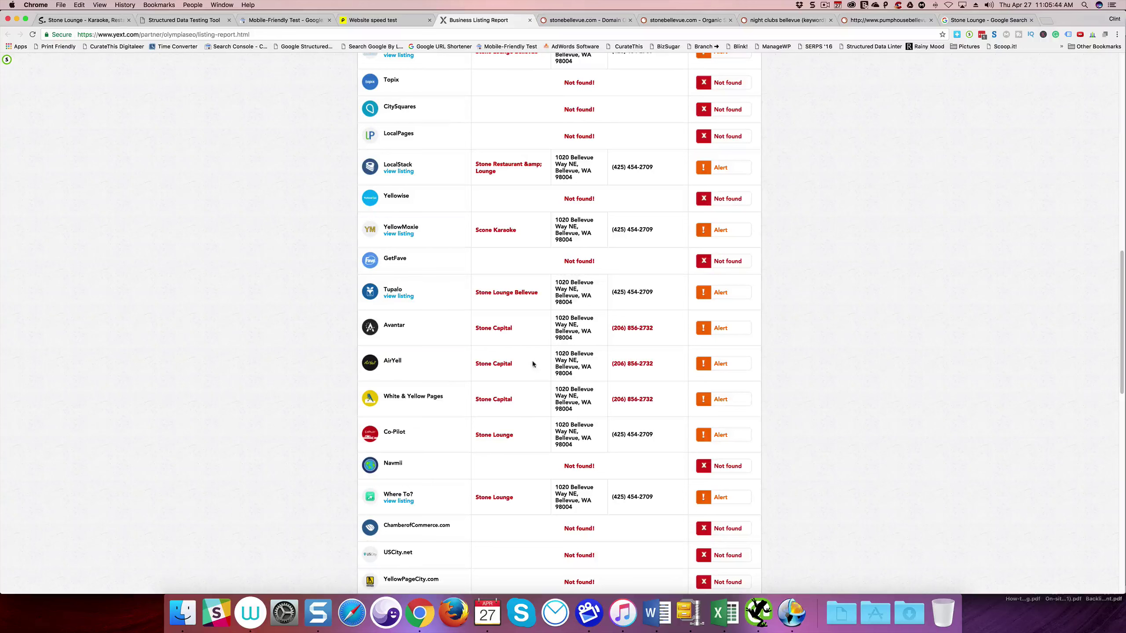
pyautogui.scroll(-15, 802, 390)
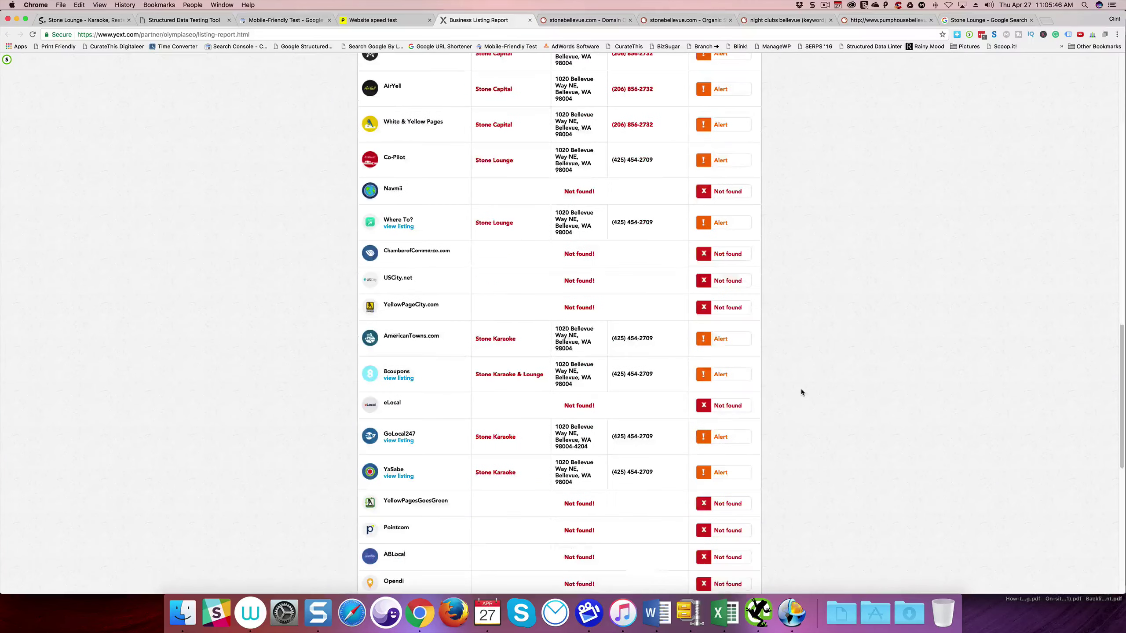
pyautogui.scroll(-20, 800, 382)
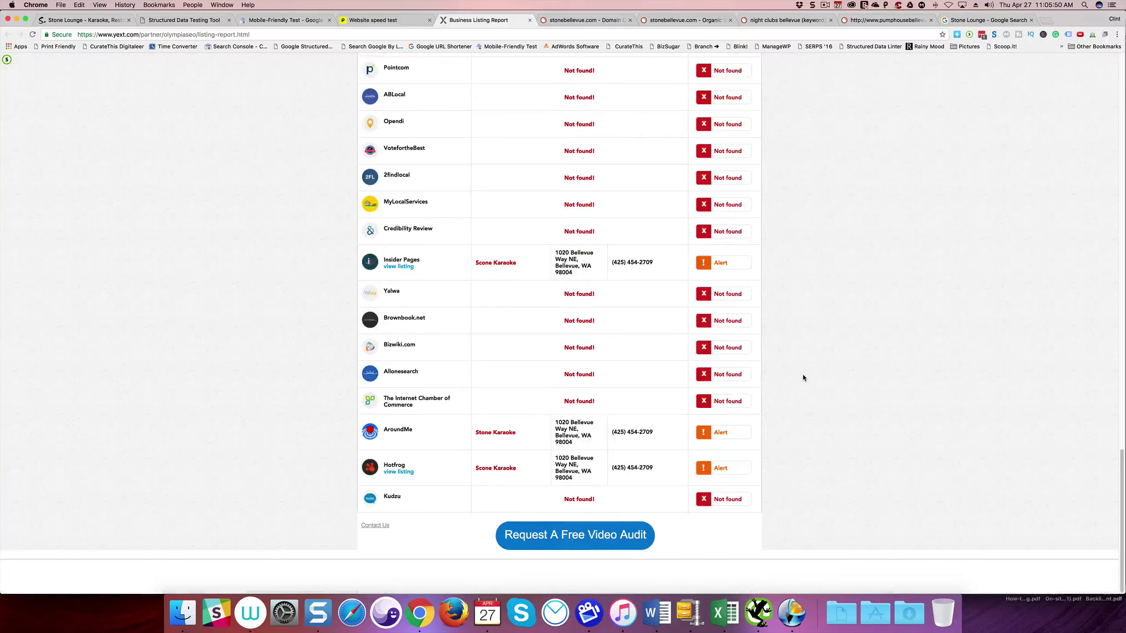
pyautogui.scroll(20, 803, 375)
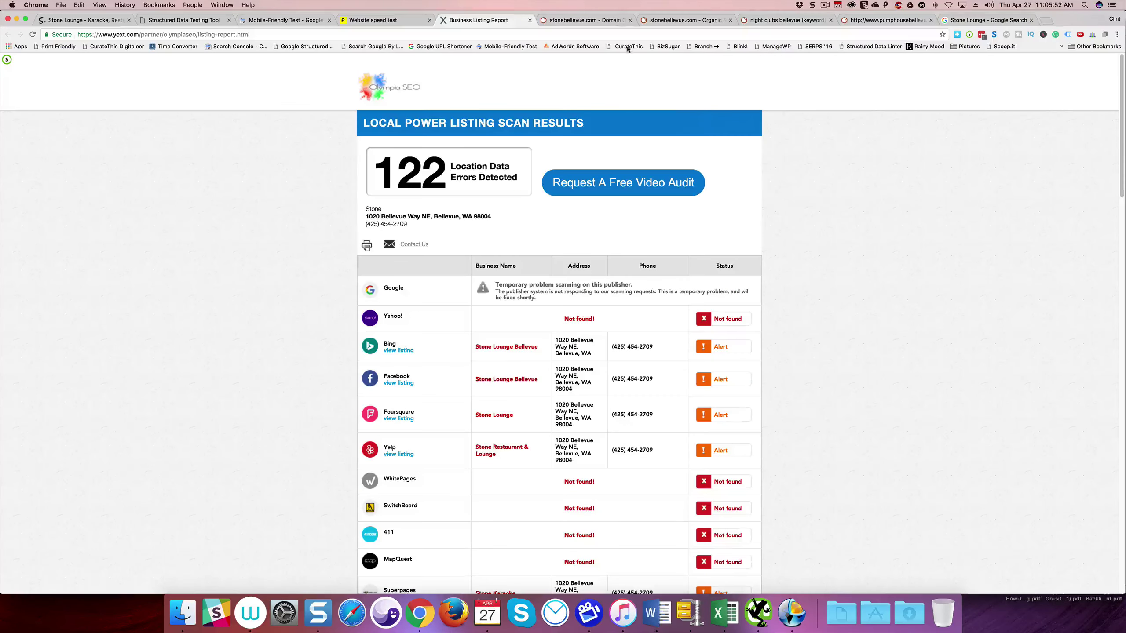
# - Review SEMrush's domain overview for stonebellevue.com and the highest-ranking keywords in its organic search positions, clearing the highlighted keyword
pyautogui.click(608, 23)
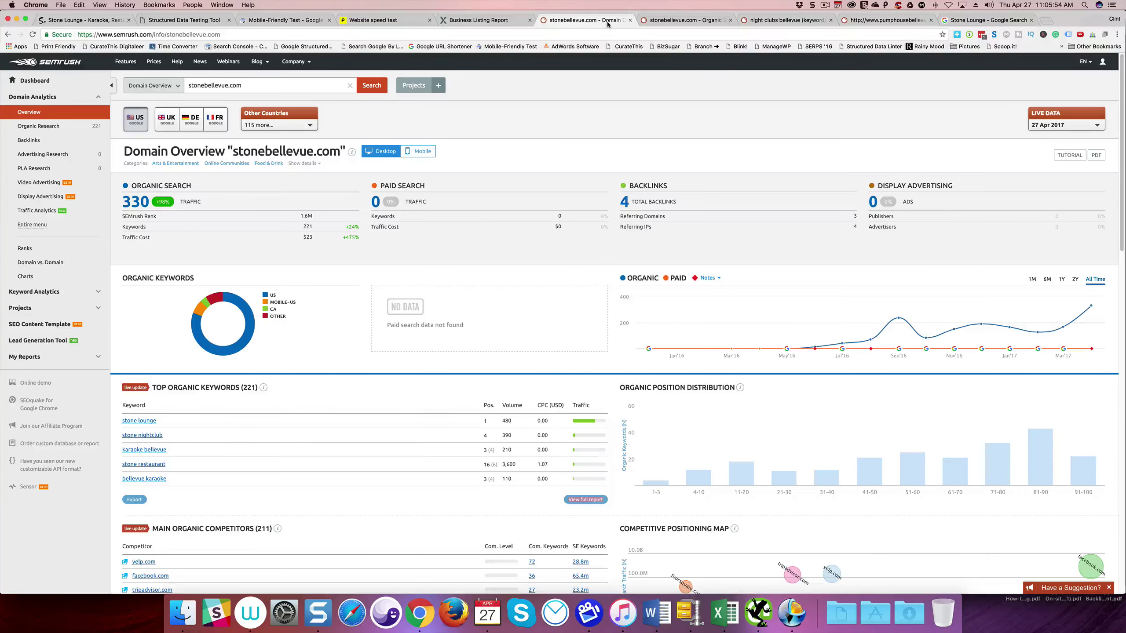
pyautogui.moveTo(193, 195)
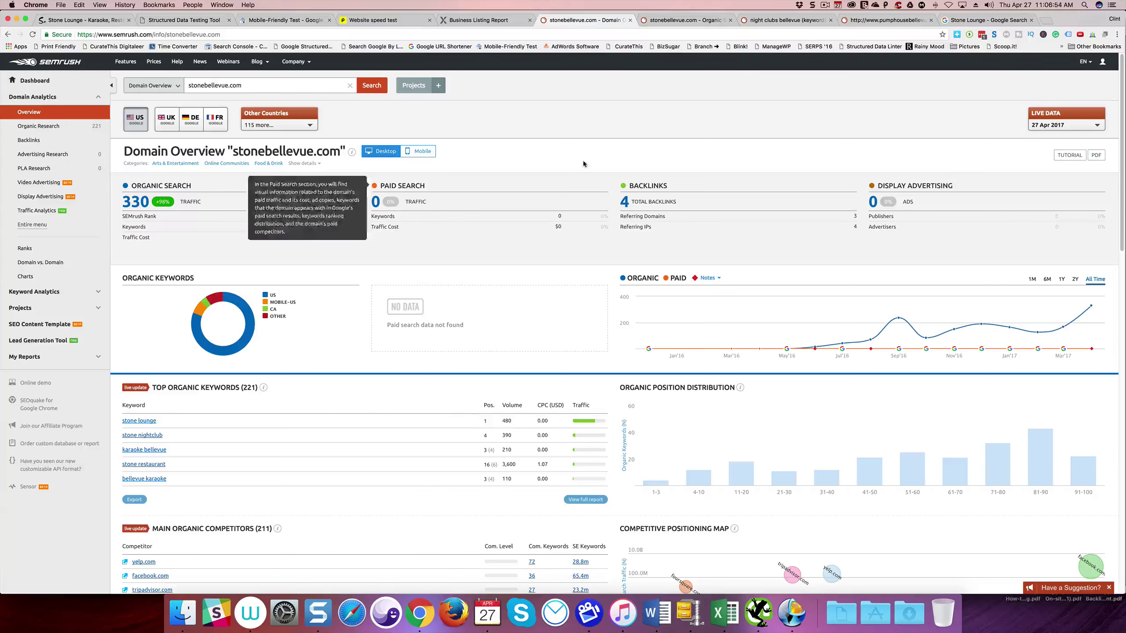
pyautogui.click(656, 20)
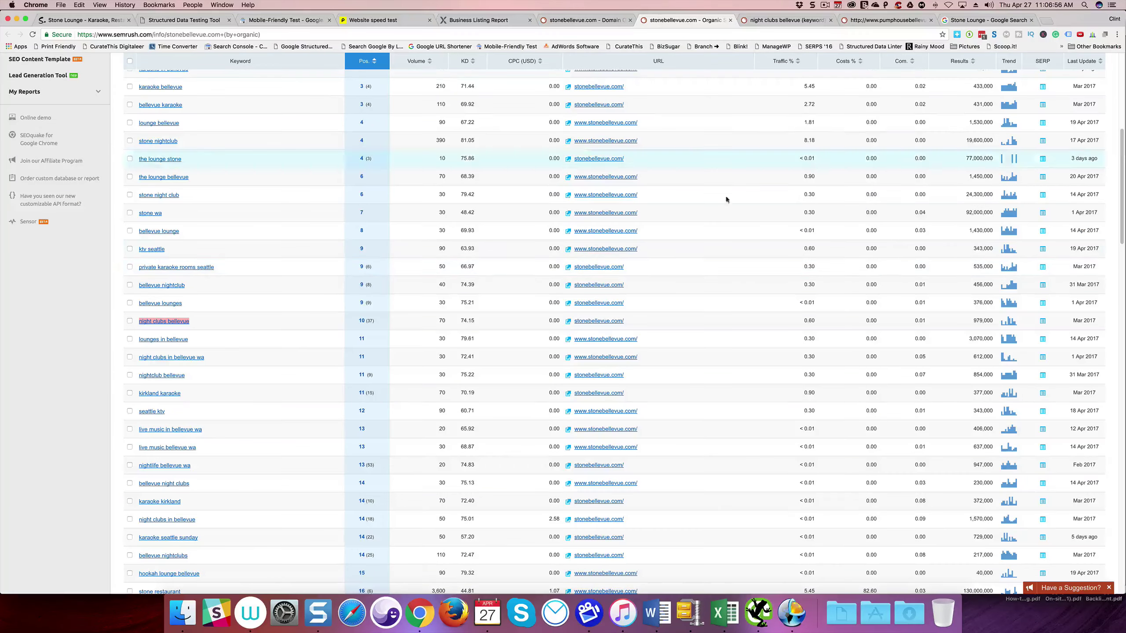
pyautogui.scroll(3, 741, 279)
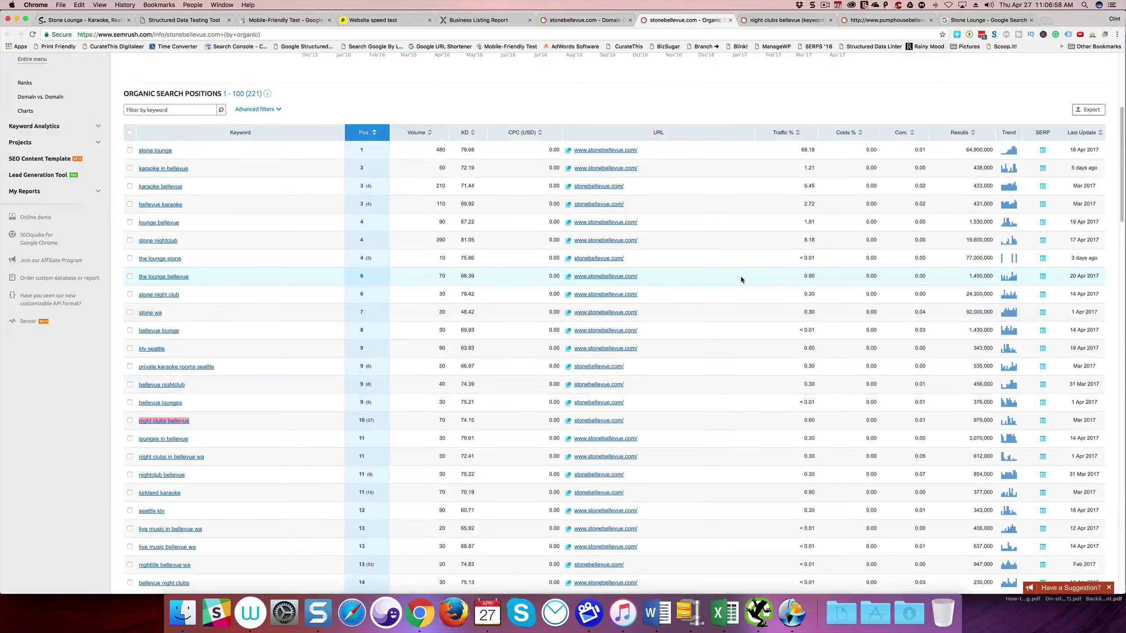
pyautogui.scroll(-1, 741, 276)
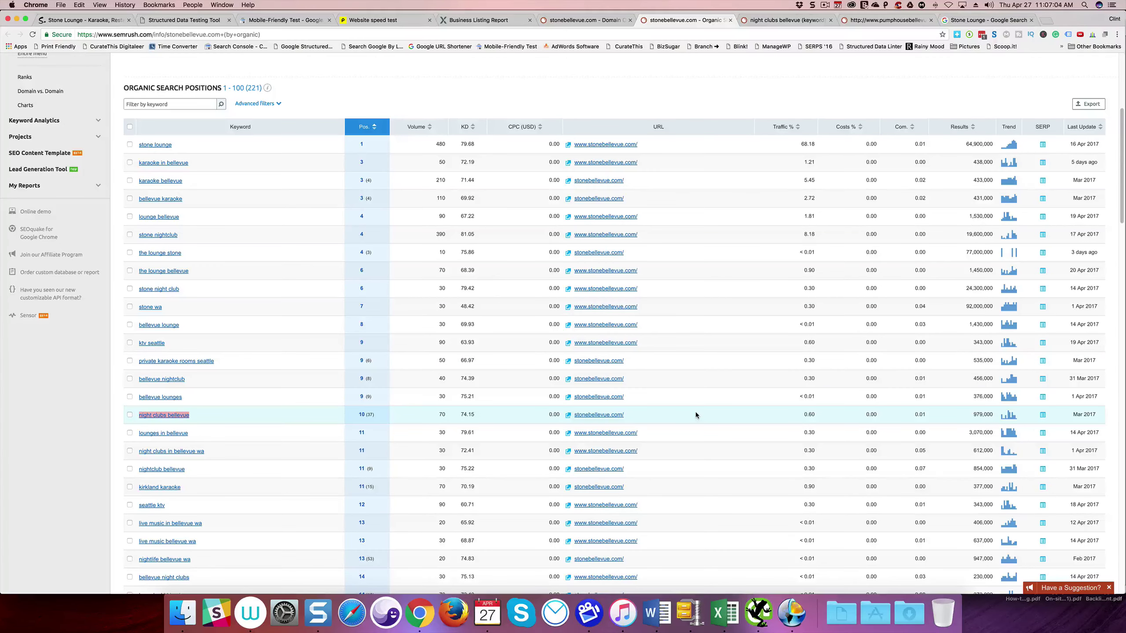
pyautogui.click(712, 111)
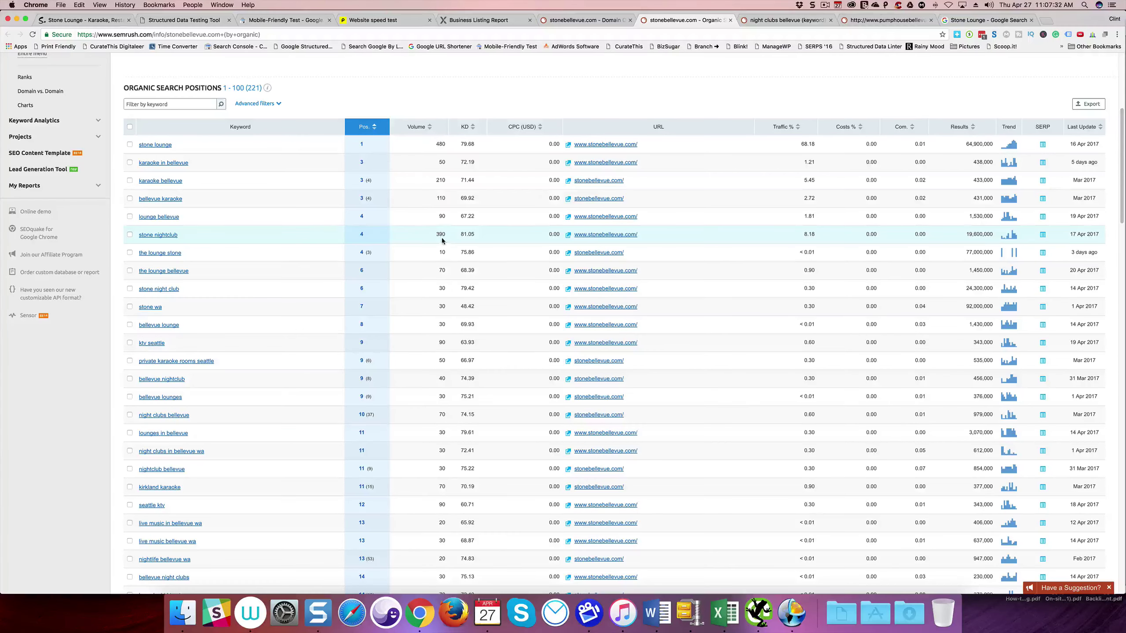
# - Examine the volumes and positions of stonebellevue.com's lower-ranking organic keywords and return to the report's traffic summary
pyautogui.scroll(-3, 429, 243)
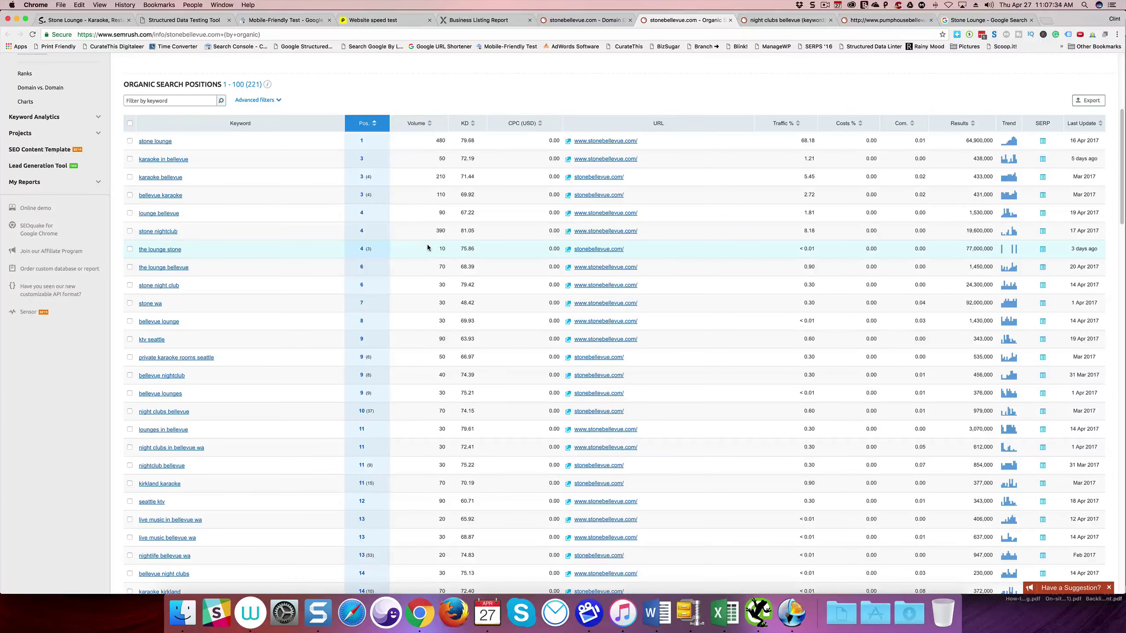
pyautogui.scroll(-10, 412, 374)
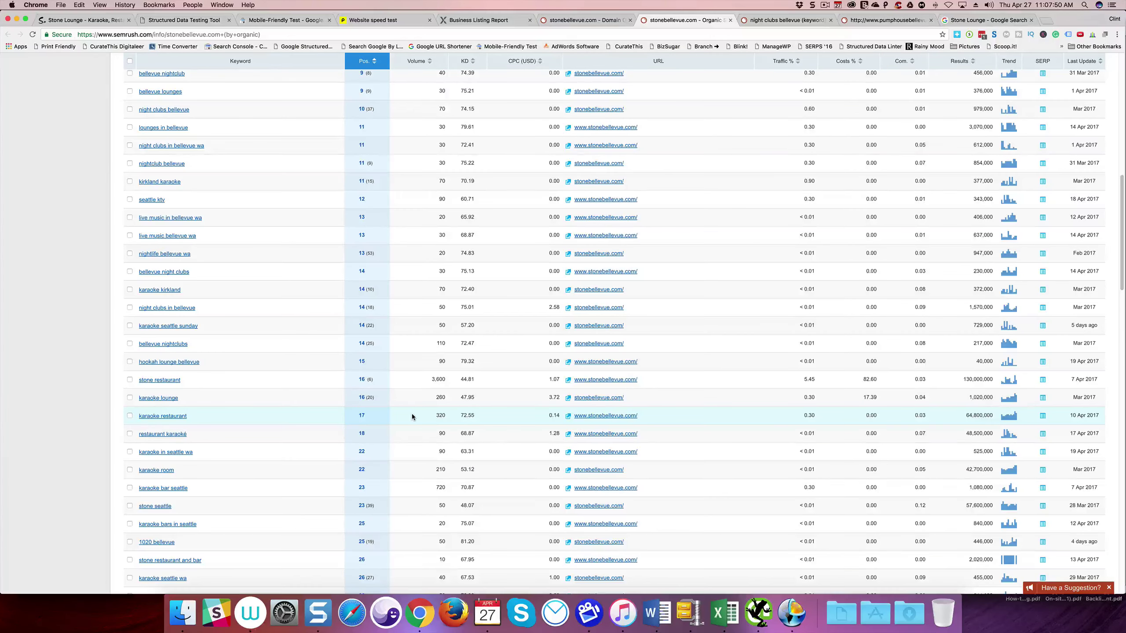
pyautogui.scroll(-2, 411, 416)
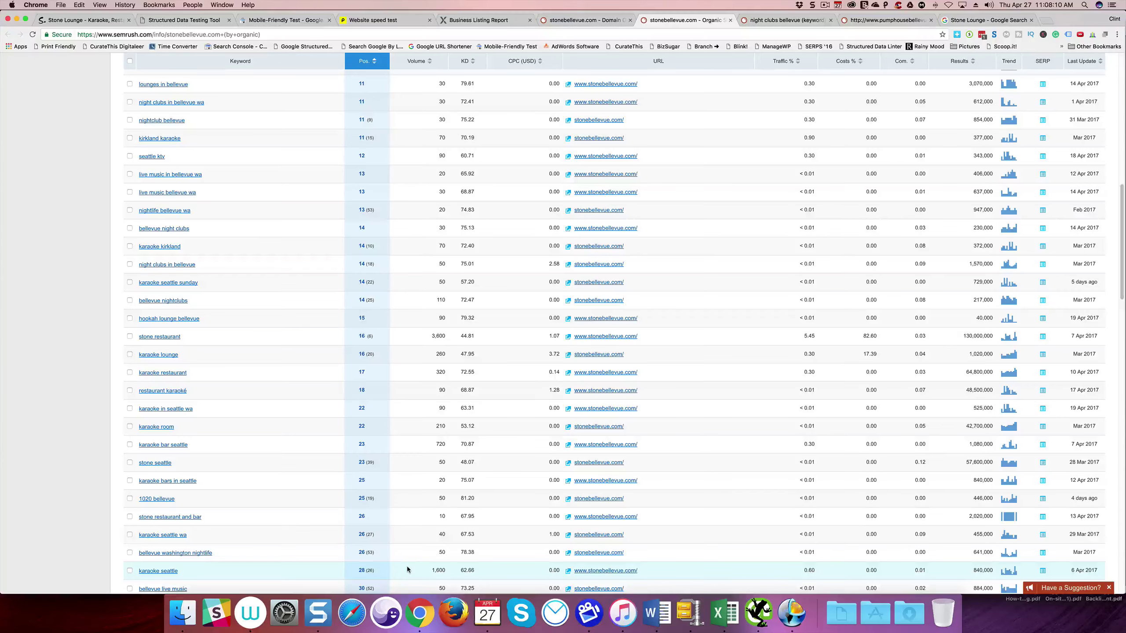
pyautogui.scroll(-3, 397, 536)
pyautogui.scroll(-2, 398, 535)
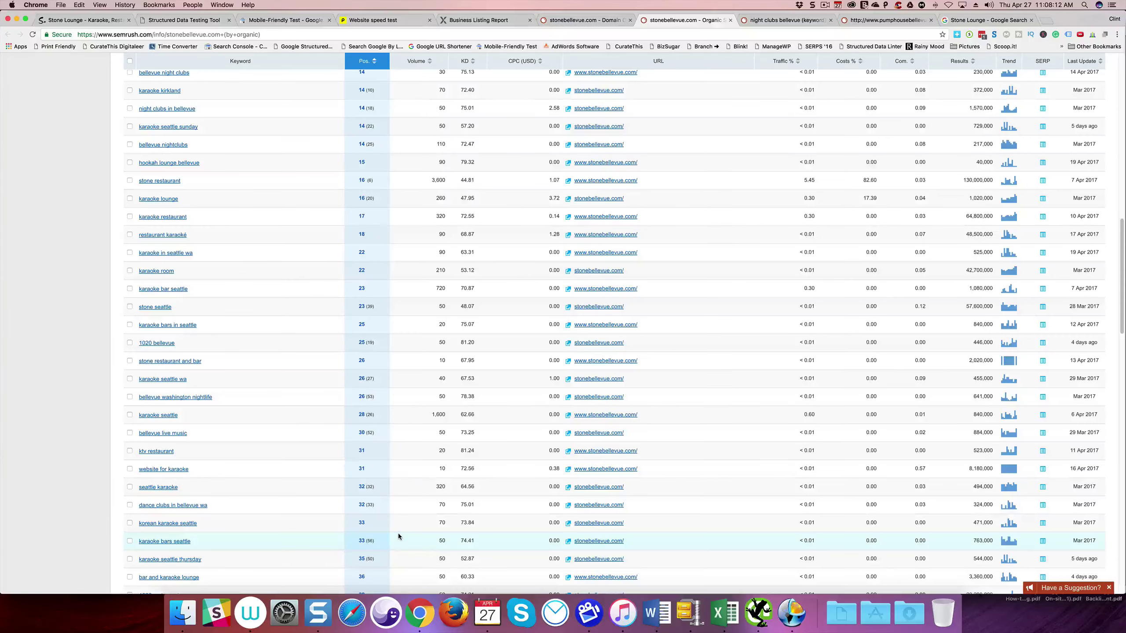
pyautogui.scroll(20, 398, 537)
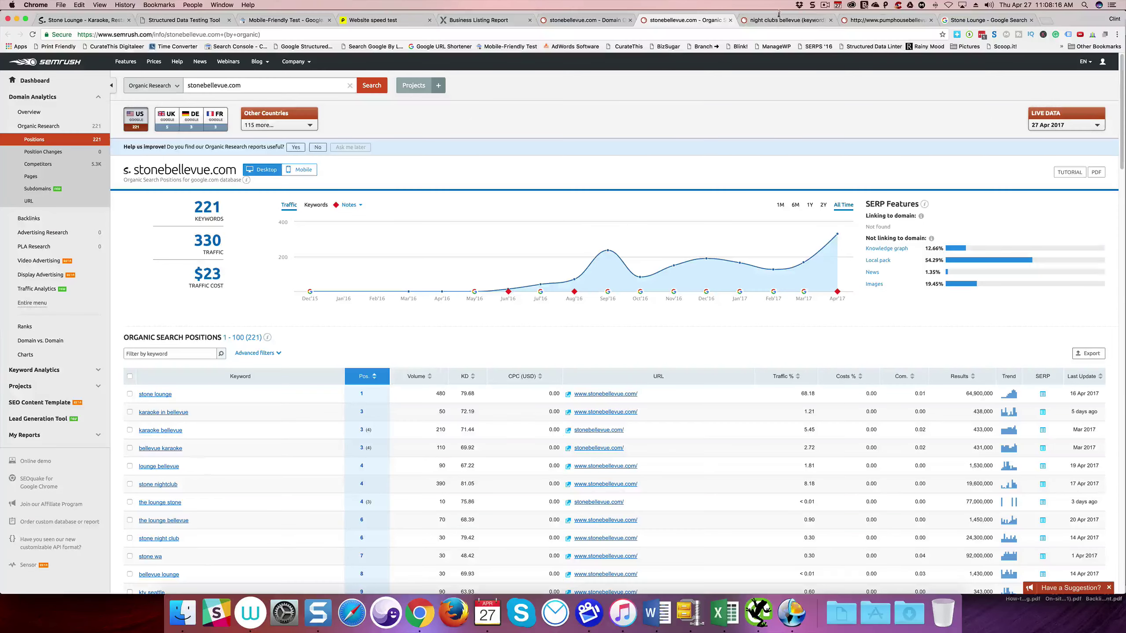
# - Check the keyword overview for "night clubs bellevue" and the competitor pumphousebellevue.com's traffic, top organic keywords and backlinks
pyautogui.click(748, 20)
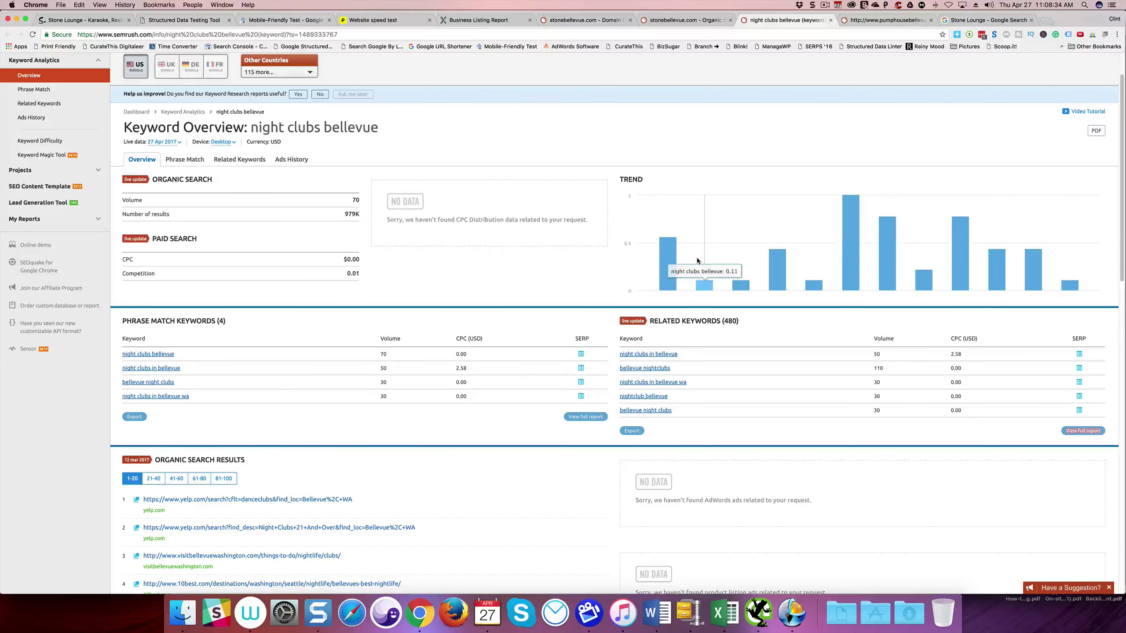
pyautogui.click(867, 22)
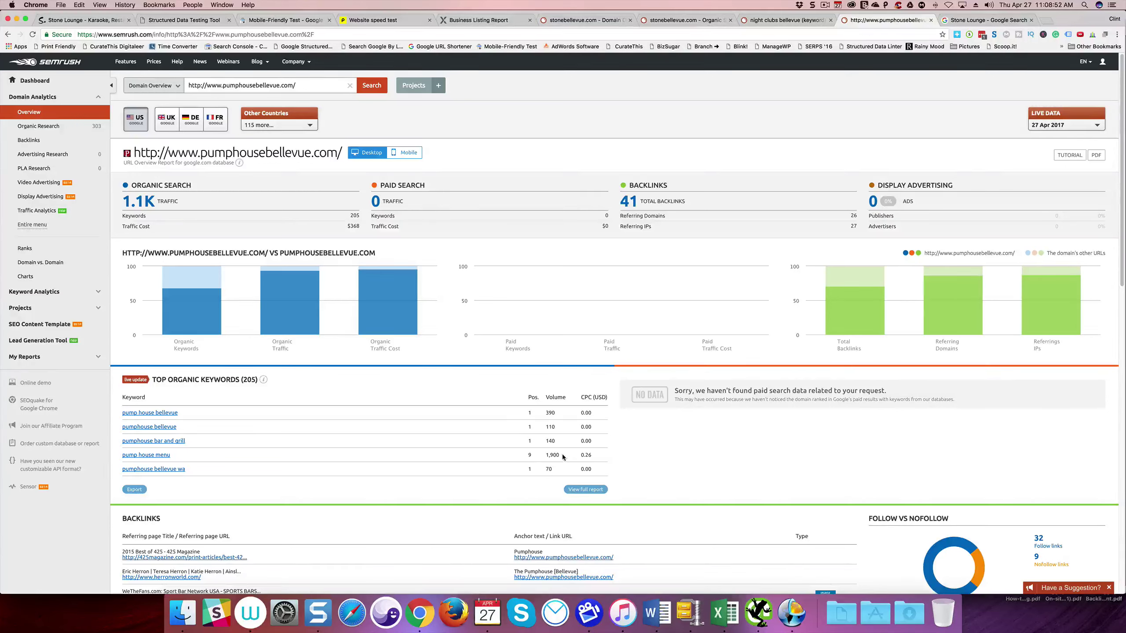
pyautogui.moveTo(563, 455); pyautogui.dragTo(527, 456)
pyautogui.click(273, 450)
pyautogui.scroll(-3, 697, 457)
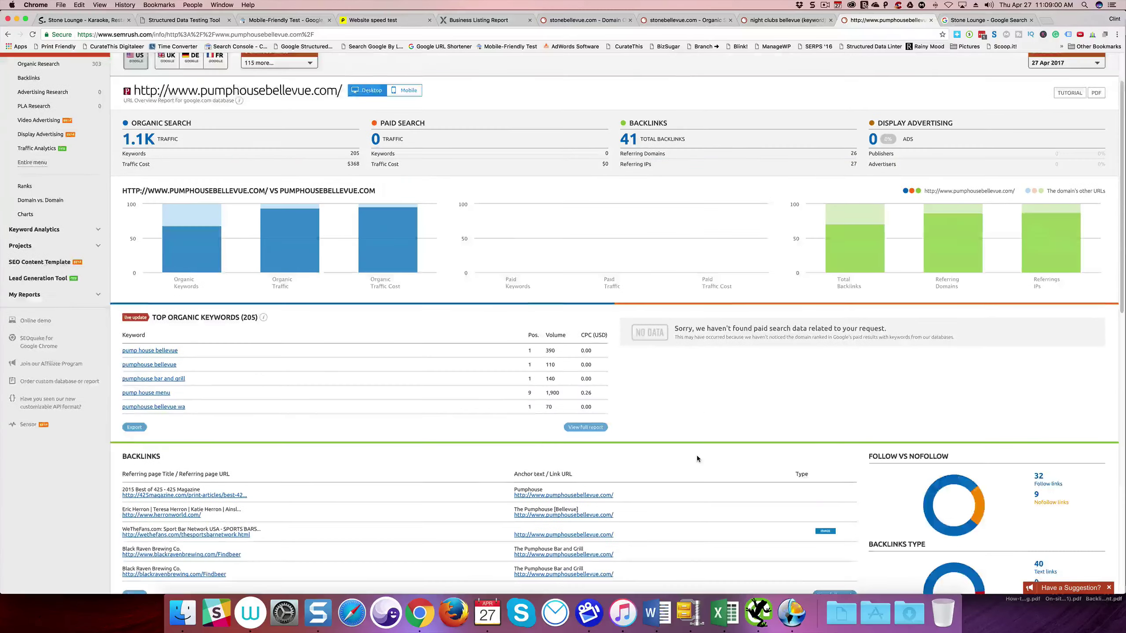
pyautogui.scroll(2, 697, 456)
pyautogui.scroll(1, 696, 456)
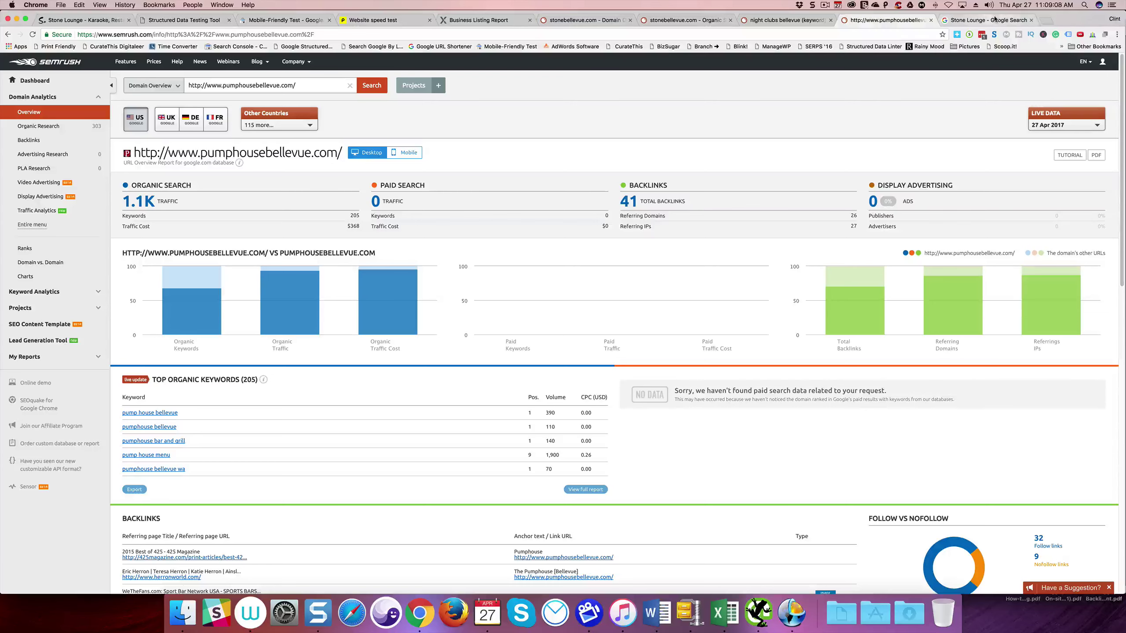
# - Review the Google search results for Stone Lounge, including its business profile, reviews and popular times
pyautogui.click(994, 20)
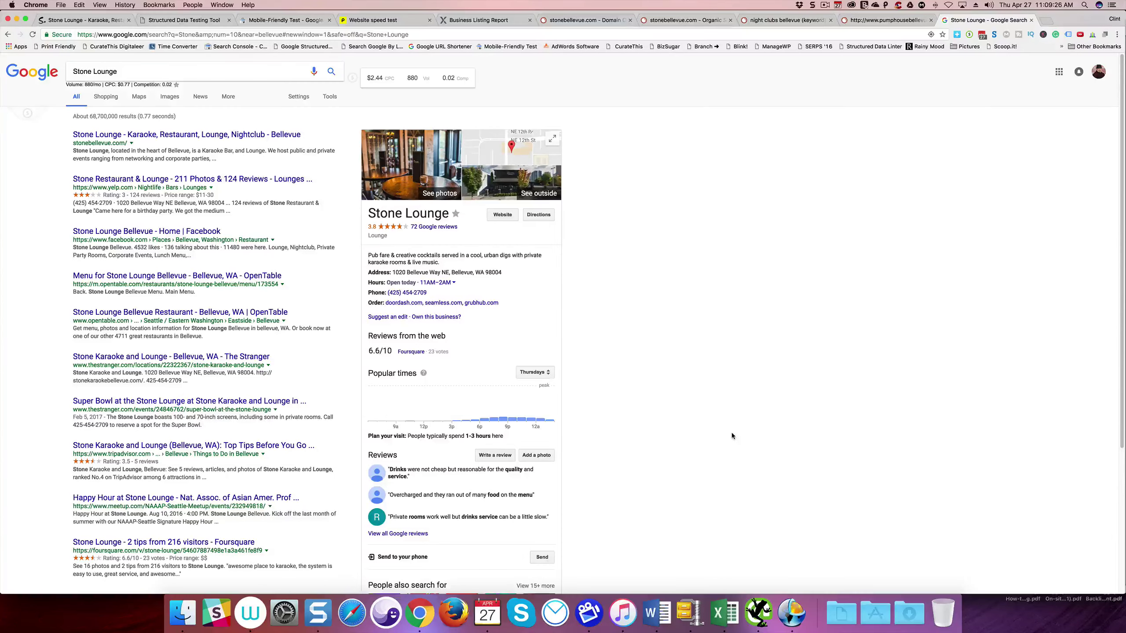
pyautogui.scroll(-2, 732, 433)
pyautogui.scroll(1, 165, 225)
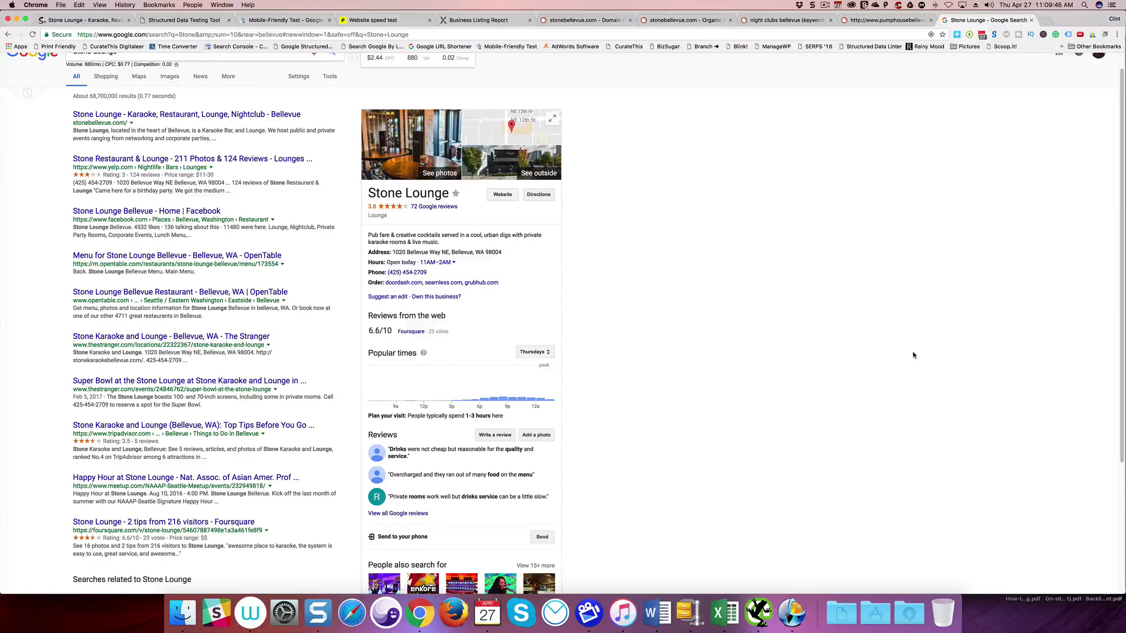
pyautogui.scroll(-2, 913, 355)
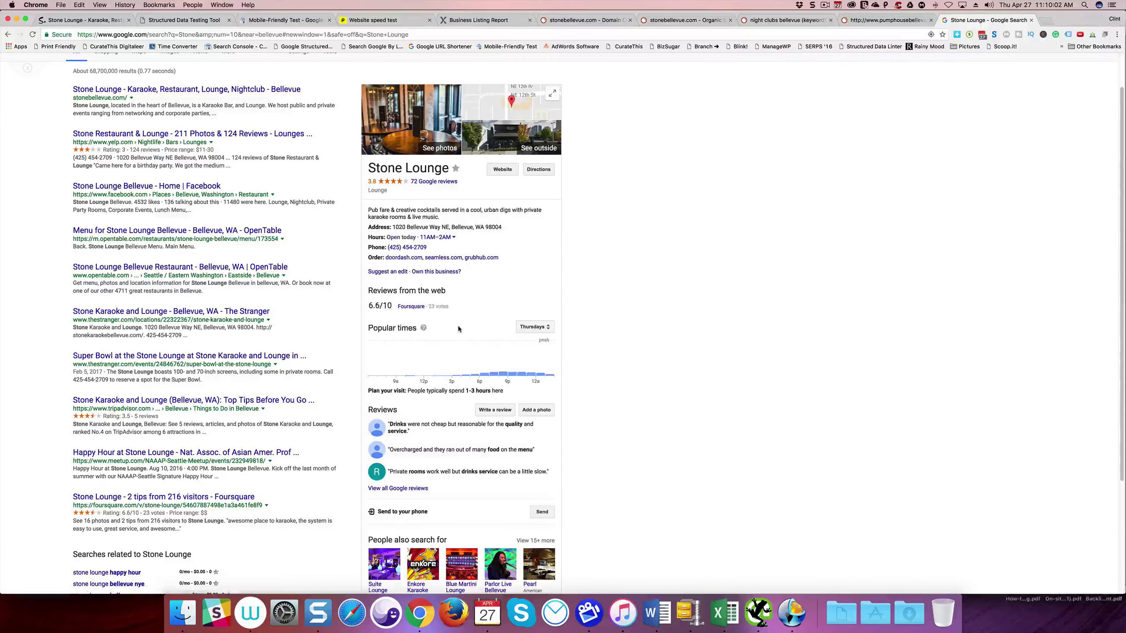
# - Recheck the site's Structured Data Testing Tool results and the Google search results, and return to the Stone Lounge home page
pyautogui.click(197, 20)
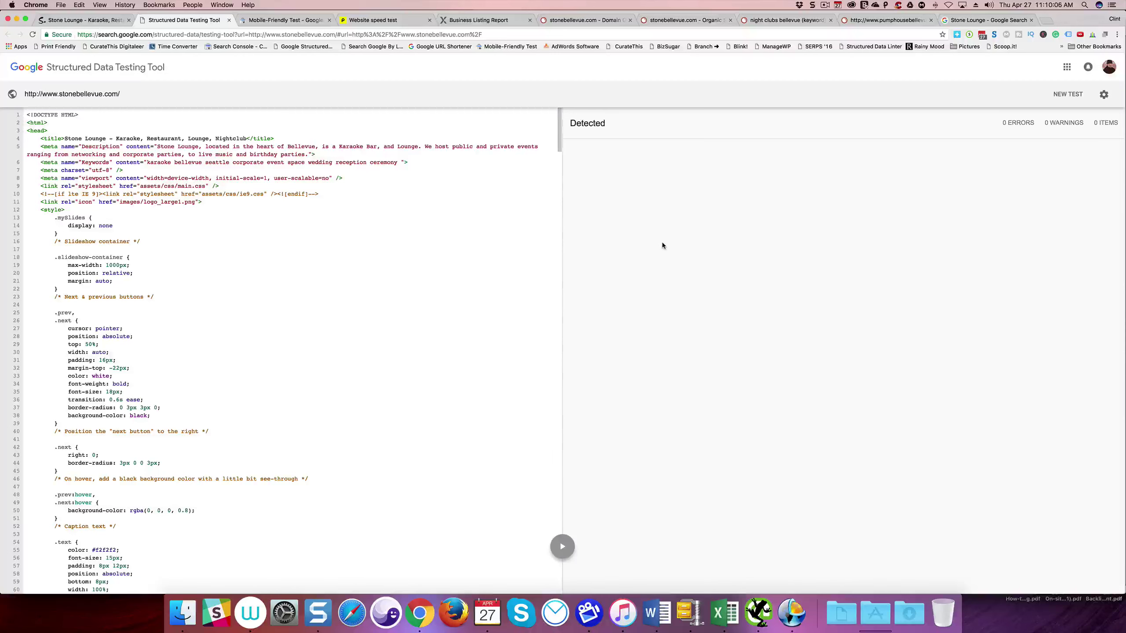
pyautogui.click(973, 20)
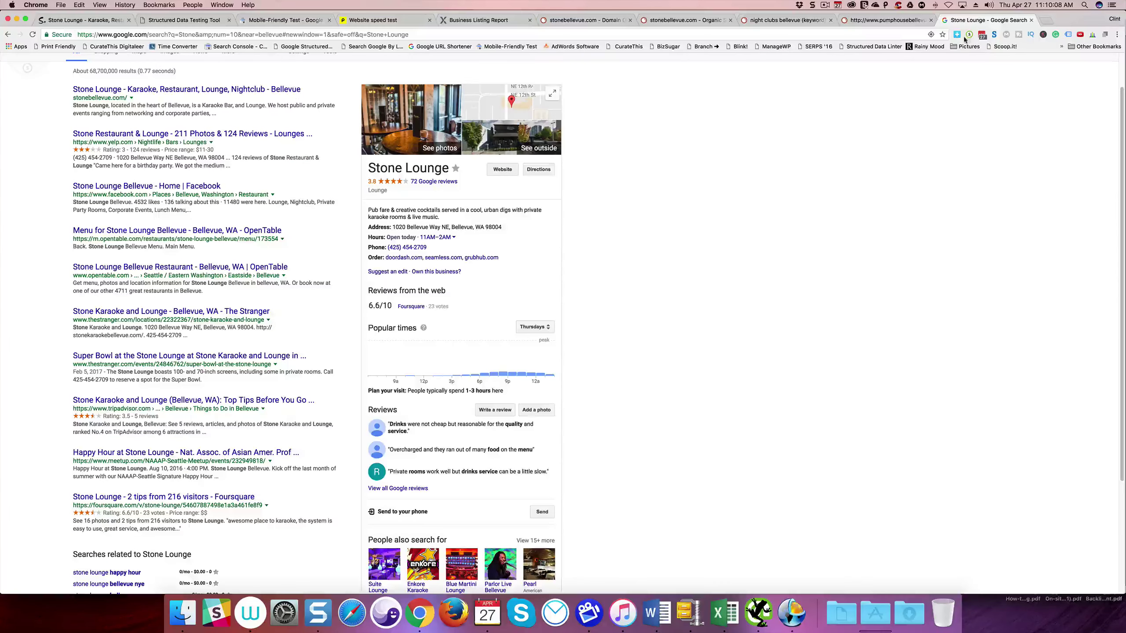
pyautogui.click(95, 19)
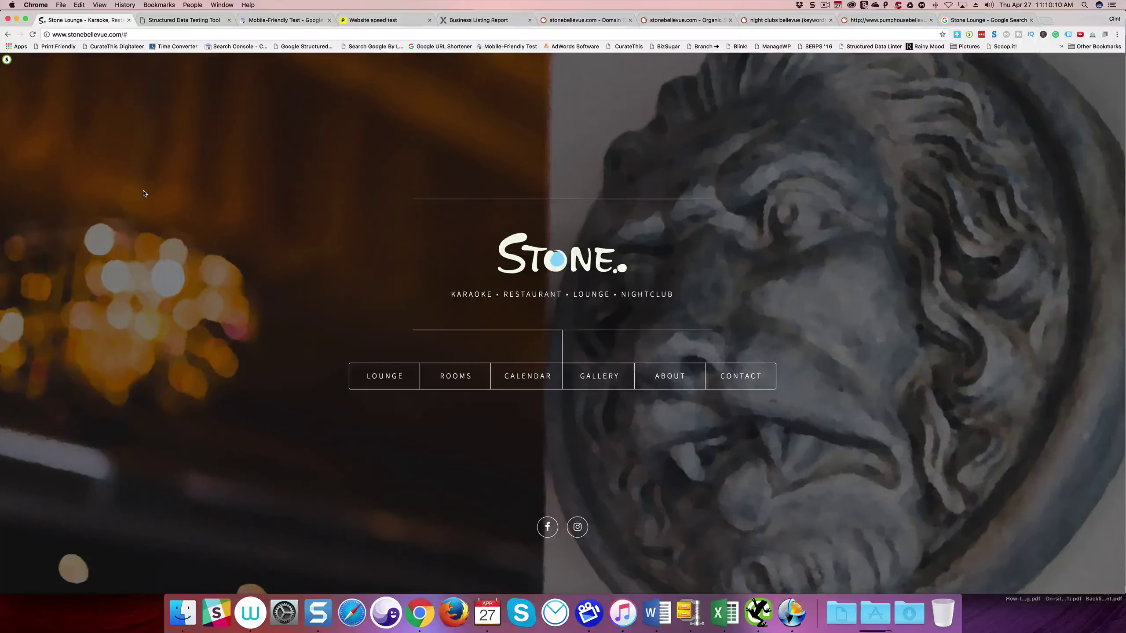